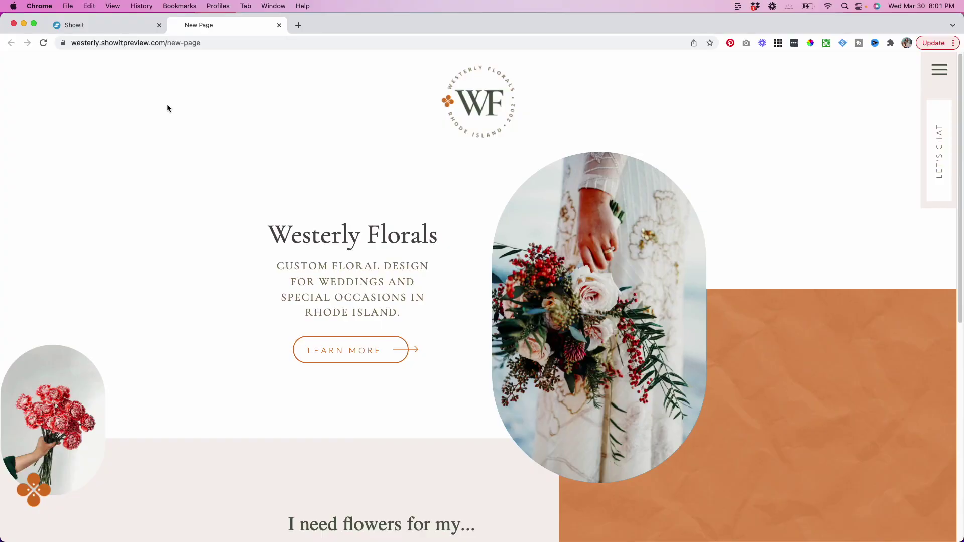
Scroll the live Westerly Florals page and test opening and closing its sliding hamburger nav
scroll(852, 104, down, 10)
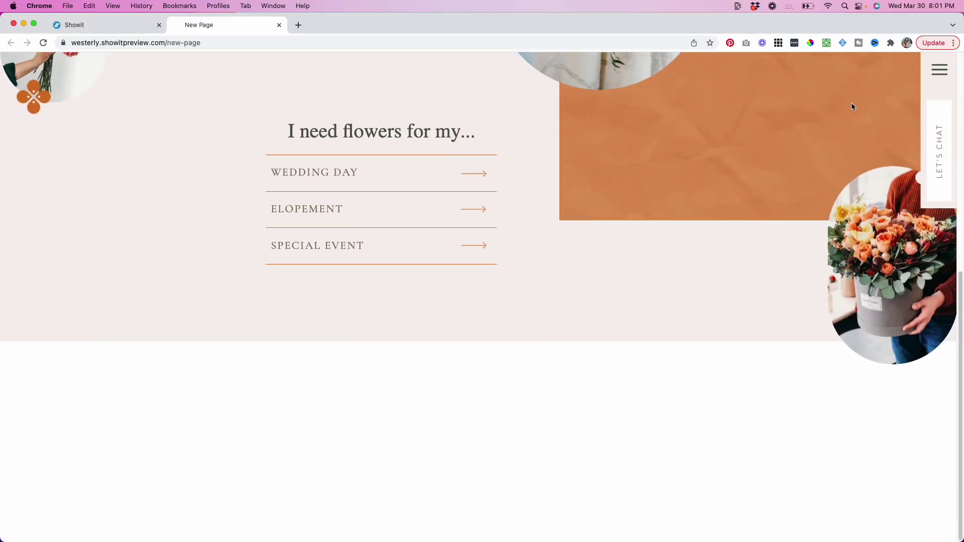
scroll(851, 103, up, 10)
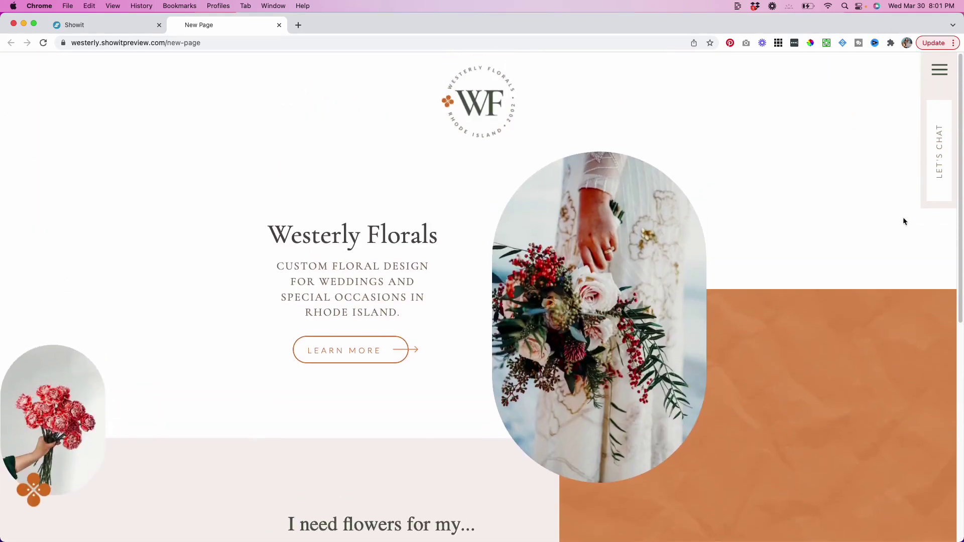
scroll(907, 90, down, 5)
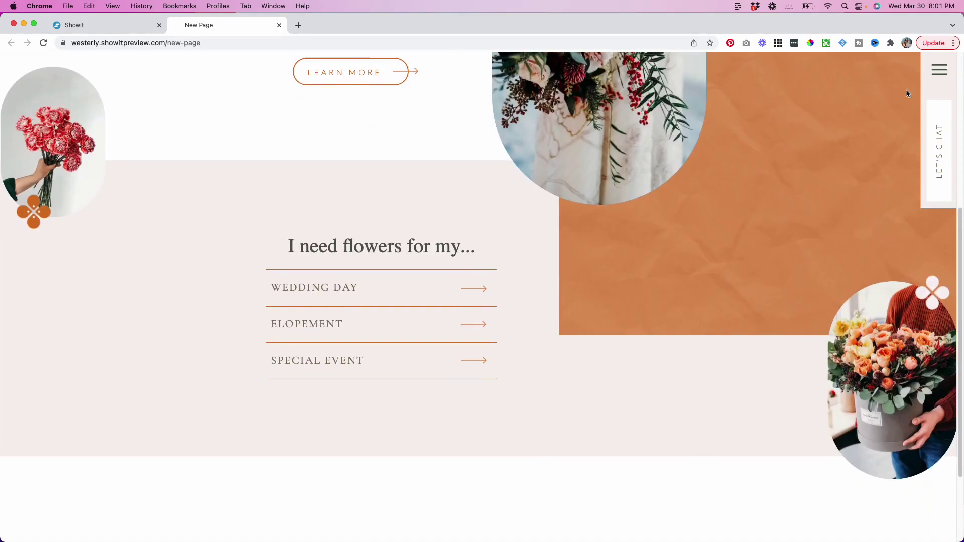
scroll(905, 89, up, 5)
click(941, 70)
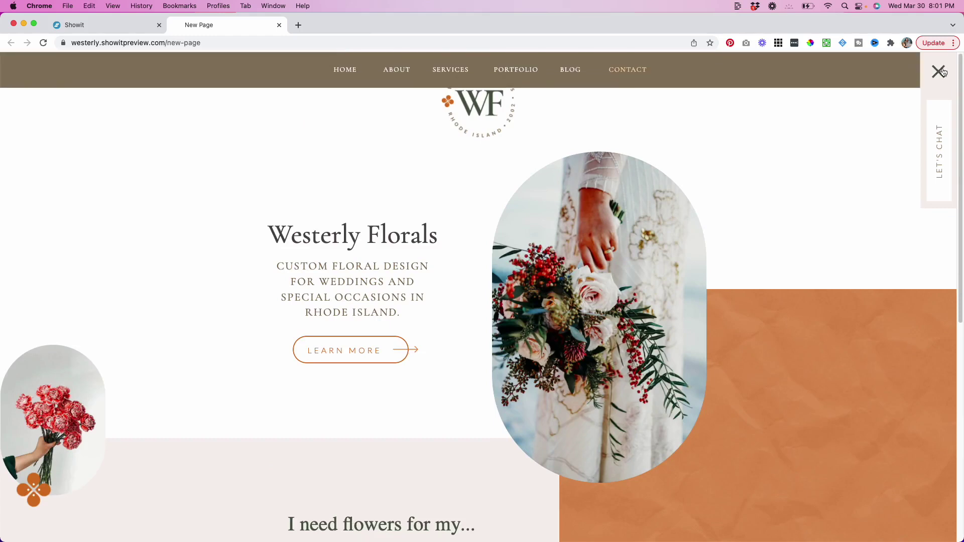
click(939, 71)
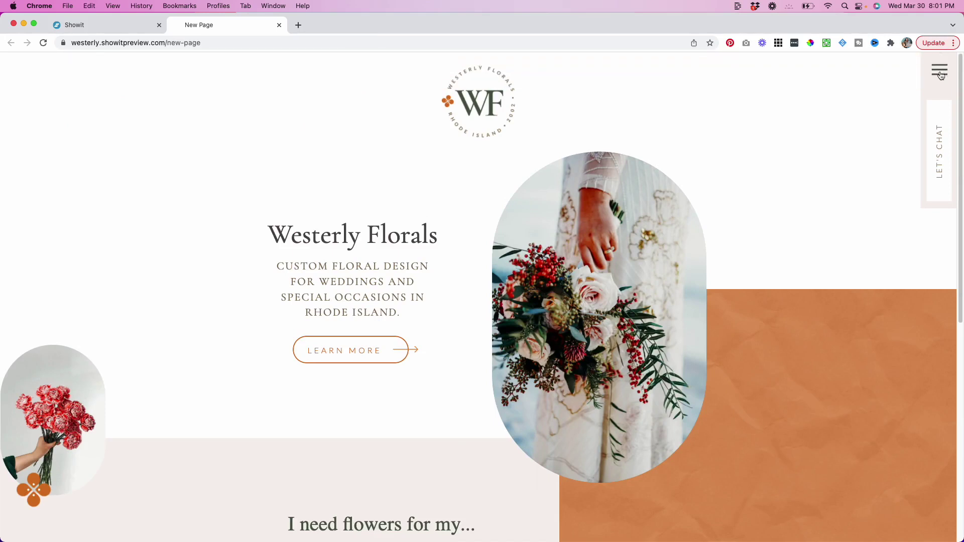
key(super+alt+Left)
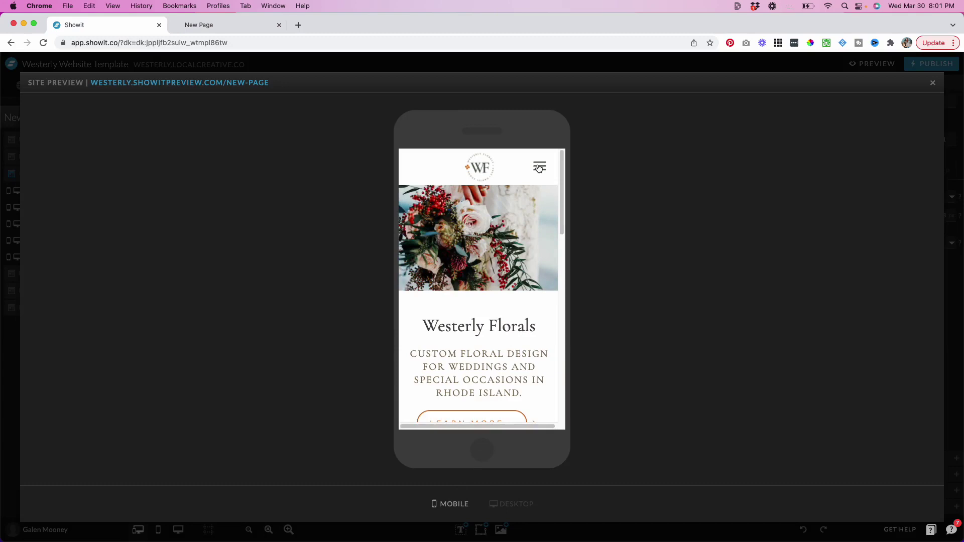
Test the mobile preview's hamburger menu open and close, then exit the preview
scroll(532, 191, down, 10)
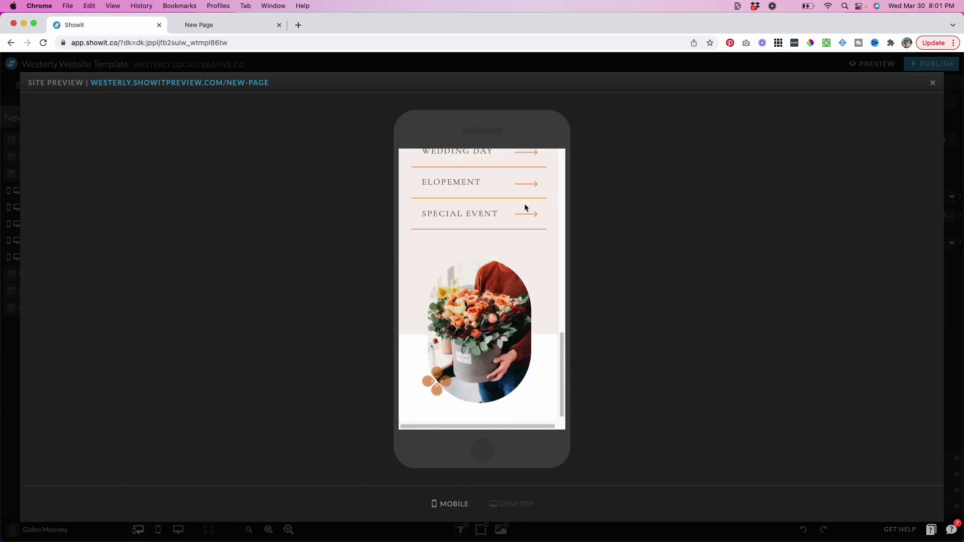
scroll(525, 207, up, 10)
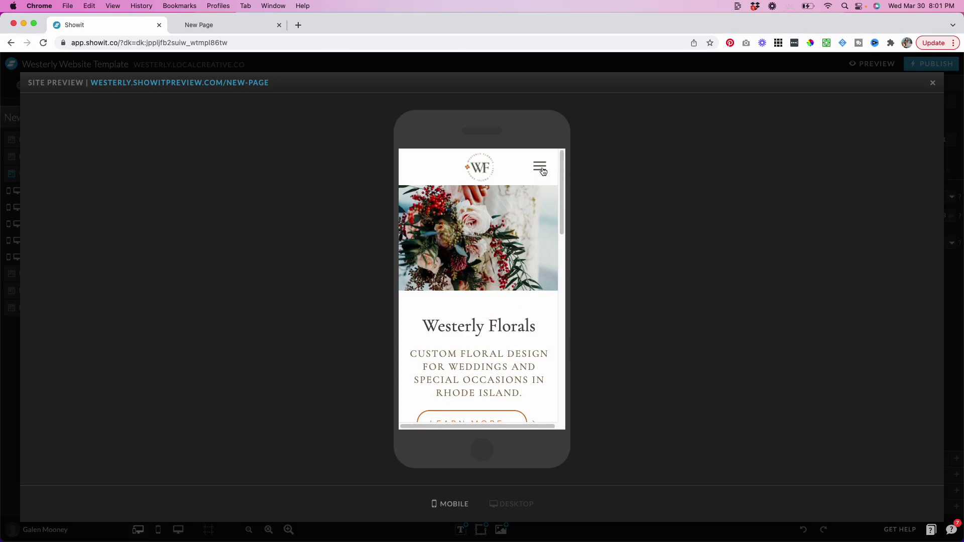
click(541, 169)
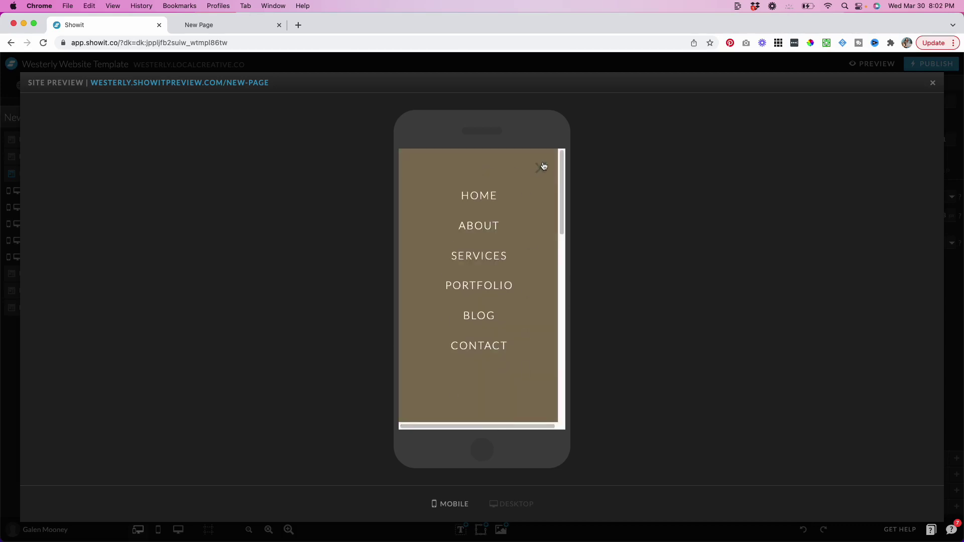
click(543, 169)
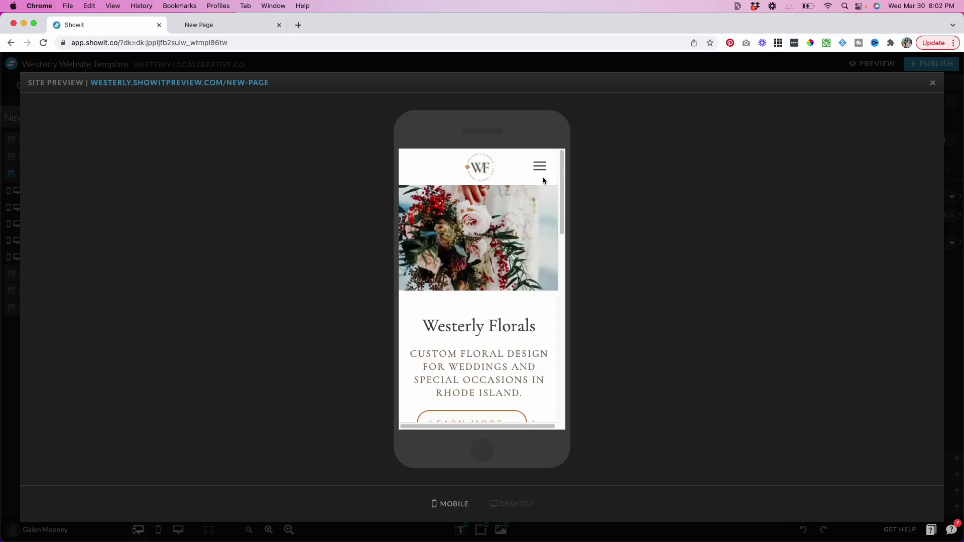
key(Escape)
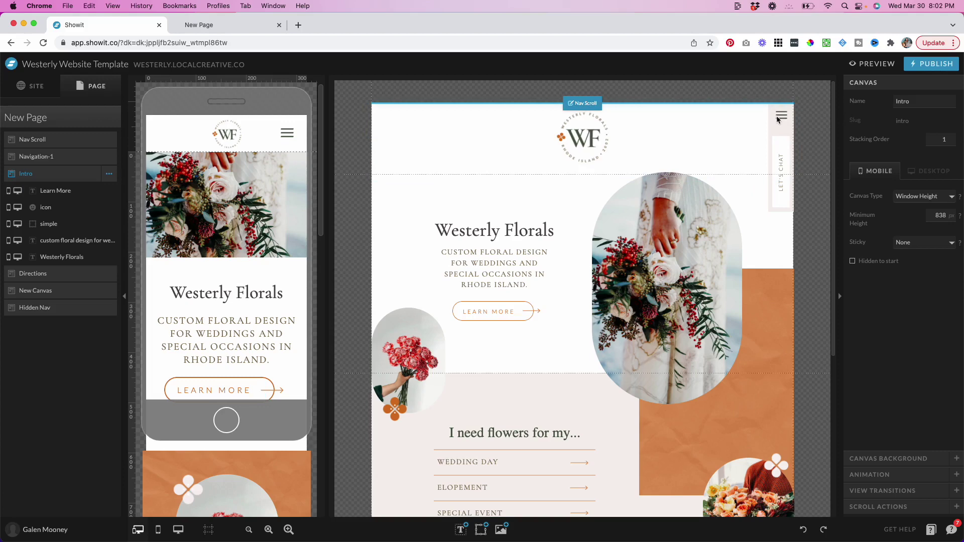
Scroll down and select the brown Hidden Nav canvas to view its settings
scroll(596, 226, down, 5)
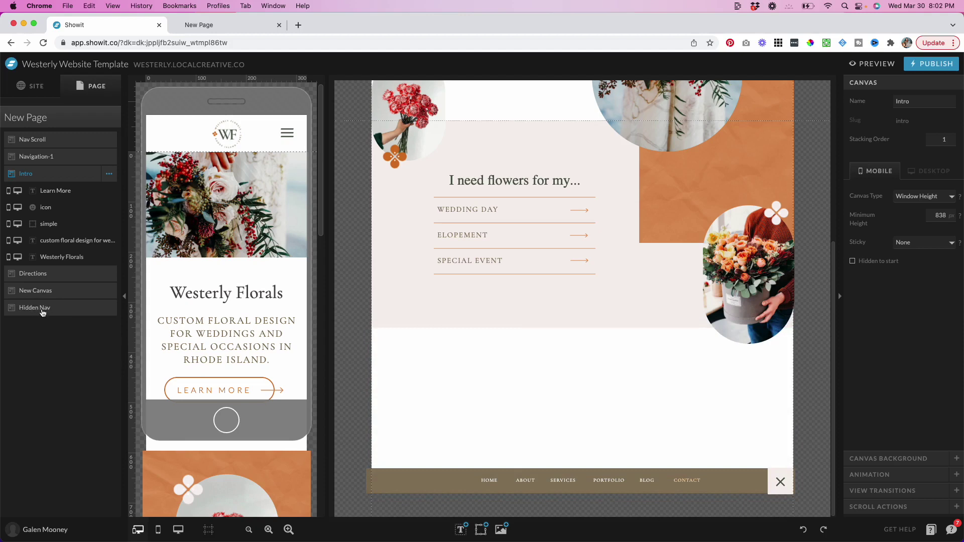
click(575, 484)
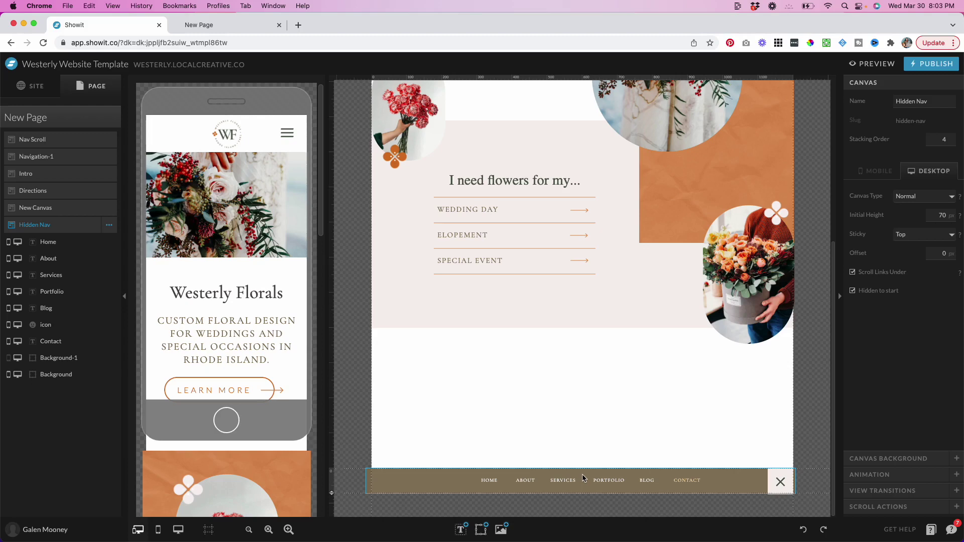
Switch the editor to the desktop-only layout and scroll to the Hidden Nav bar
click(178, 530)
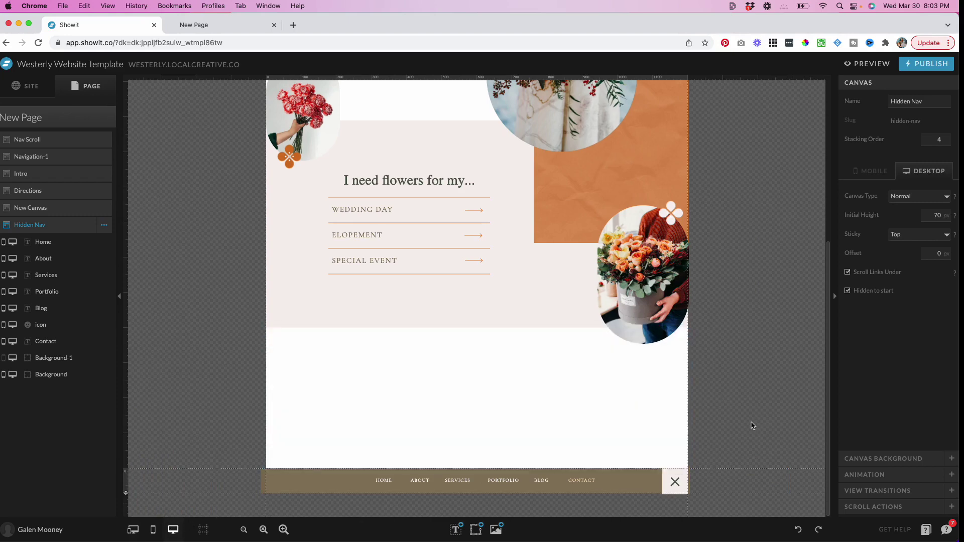
scroll(752, 426, up, 5)
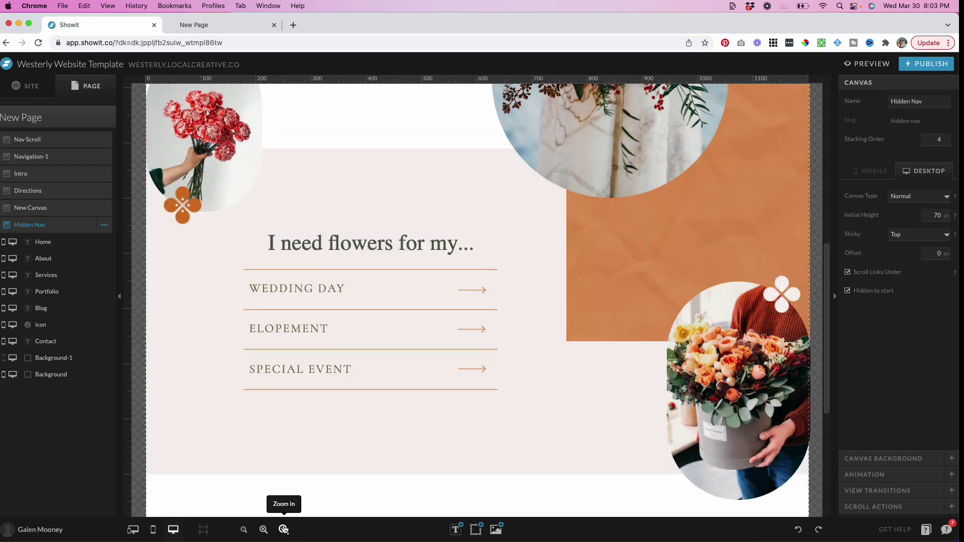
scroll(426, 475, down, 5)
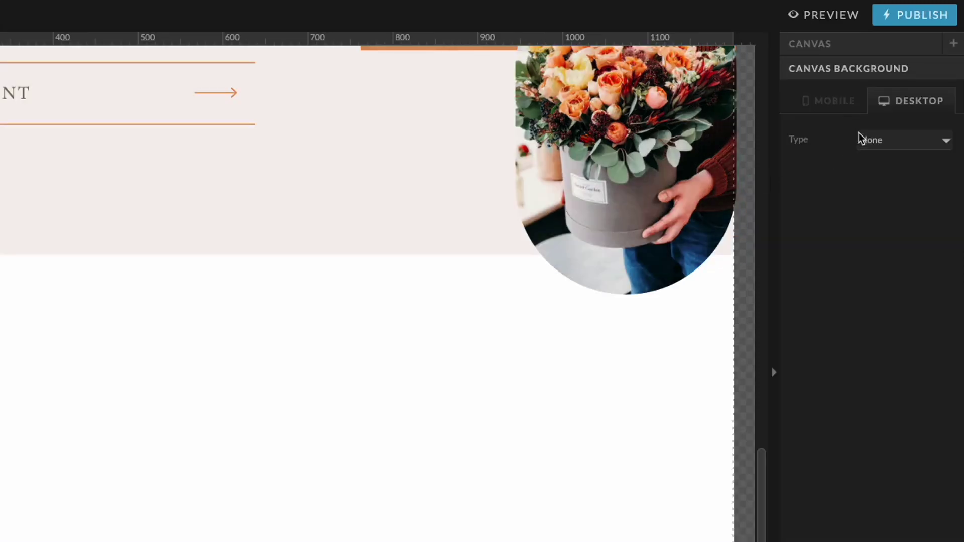
Set the Hidden Nav canvas background type to Color
click(857, 132)
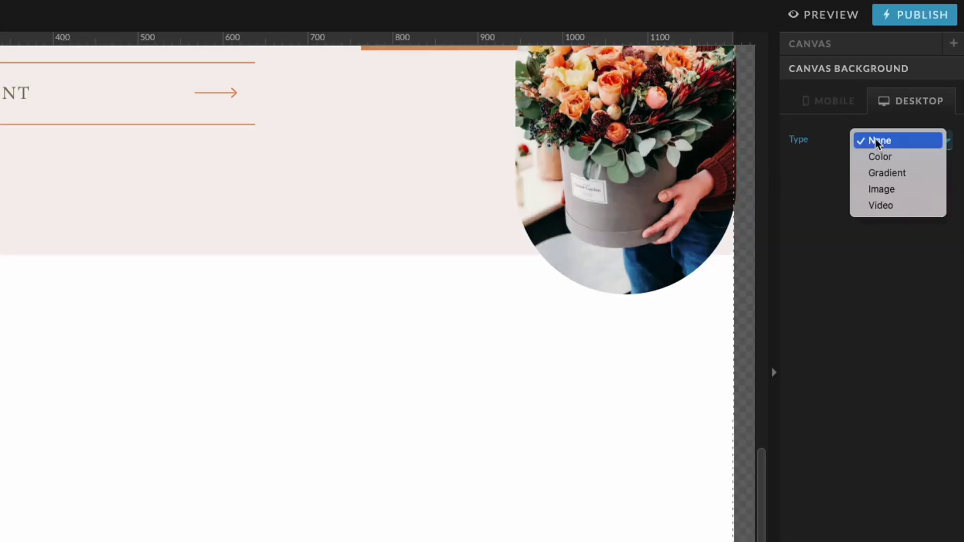
click(880, 155)
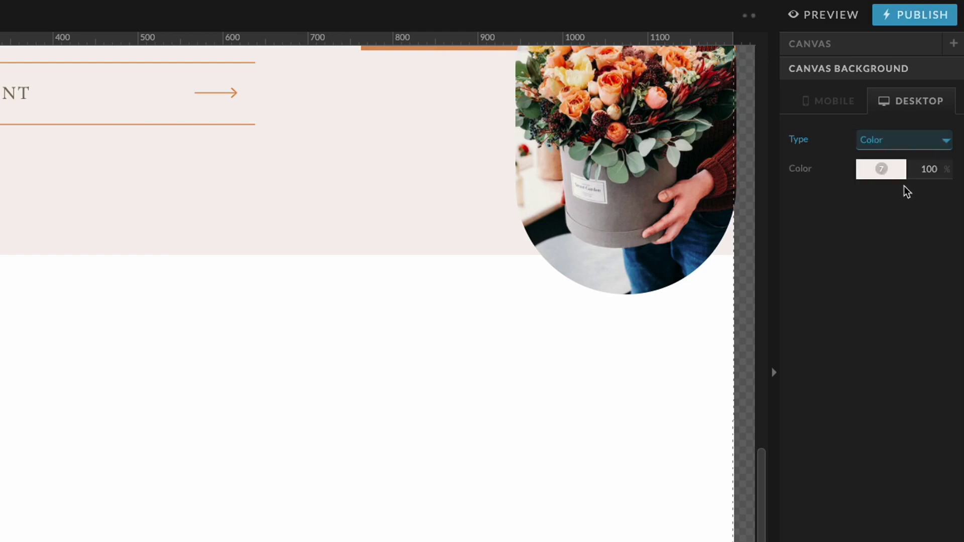
click(888, 140)
click(878, 126)
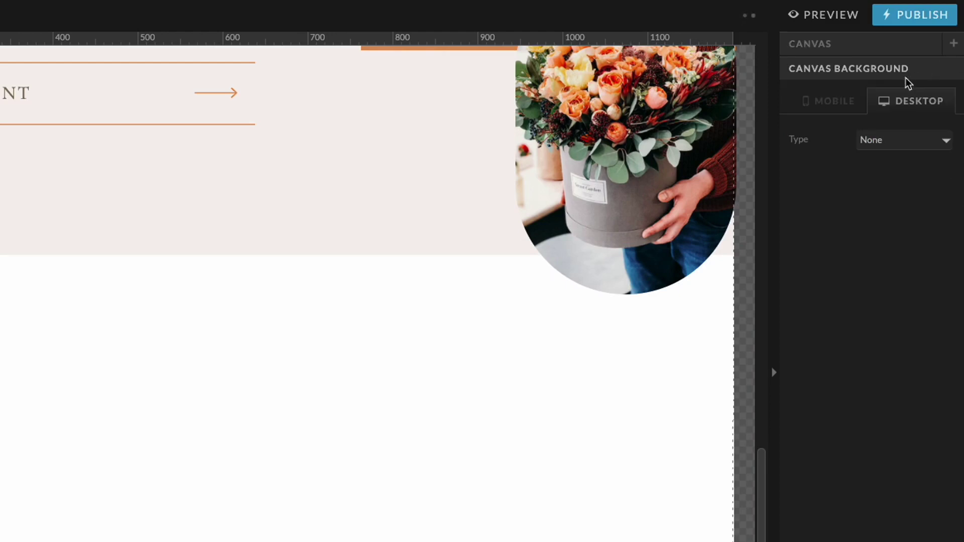
click(903, 140)
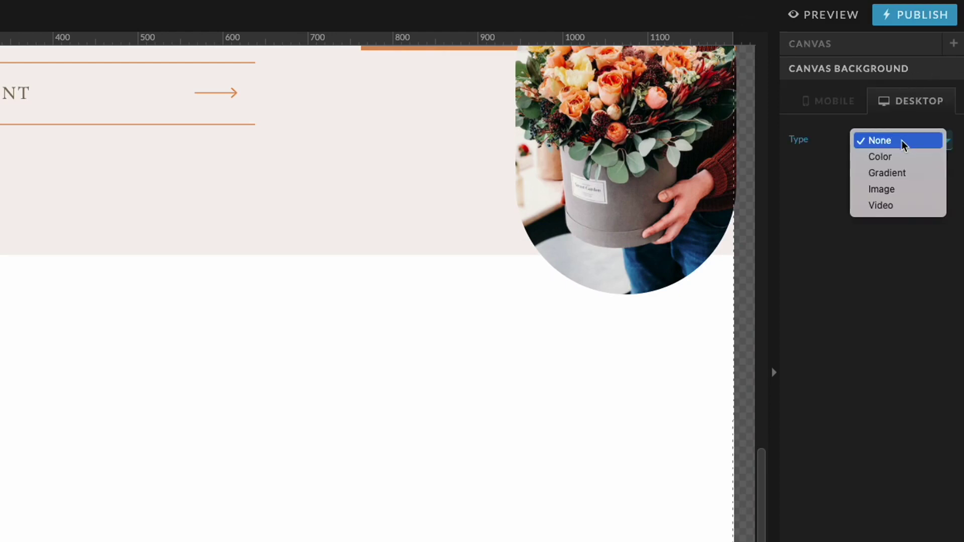
click(899, 158)
Pick palette colour 2 for the background and set its opacity to 95%
click(873, 174)
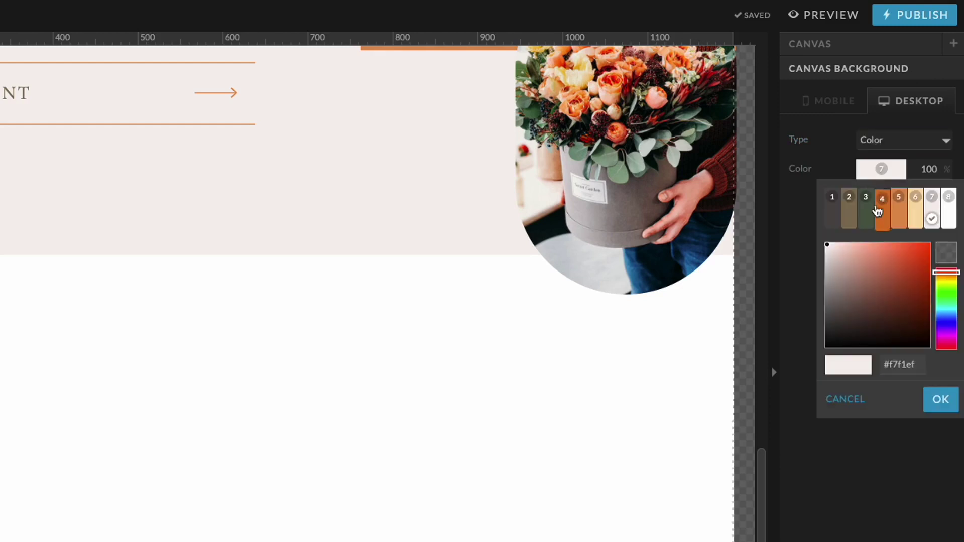
click(833, 213)
click(833, 213)
click(880, 173)
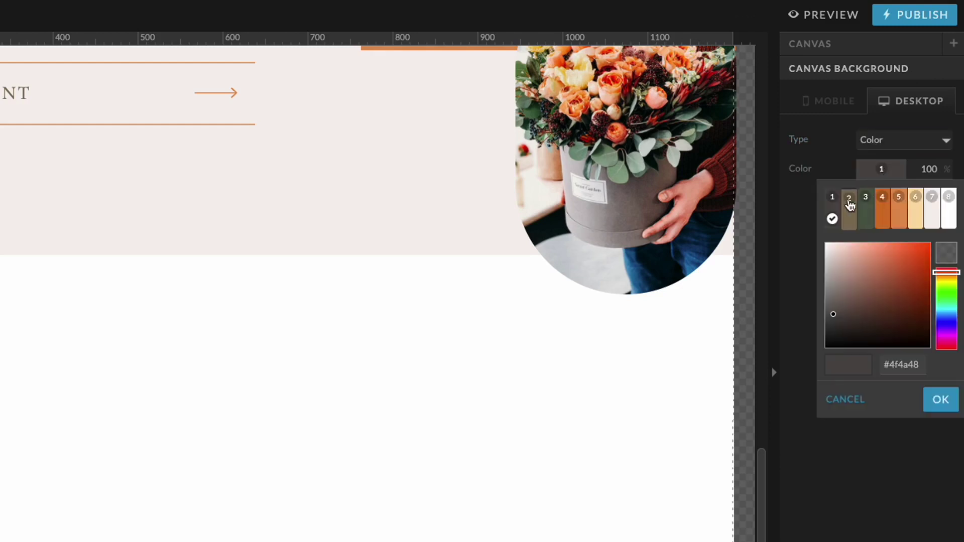
click(849, 203)
click(928, 168)
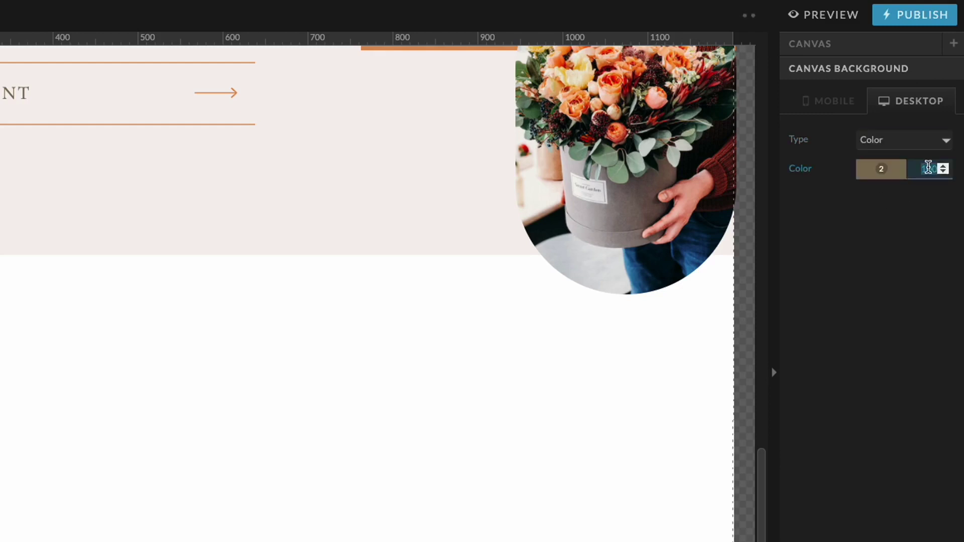
text(95)
click(875, 267)
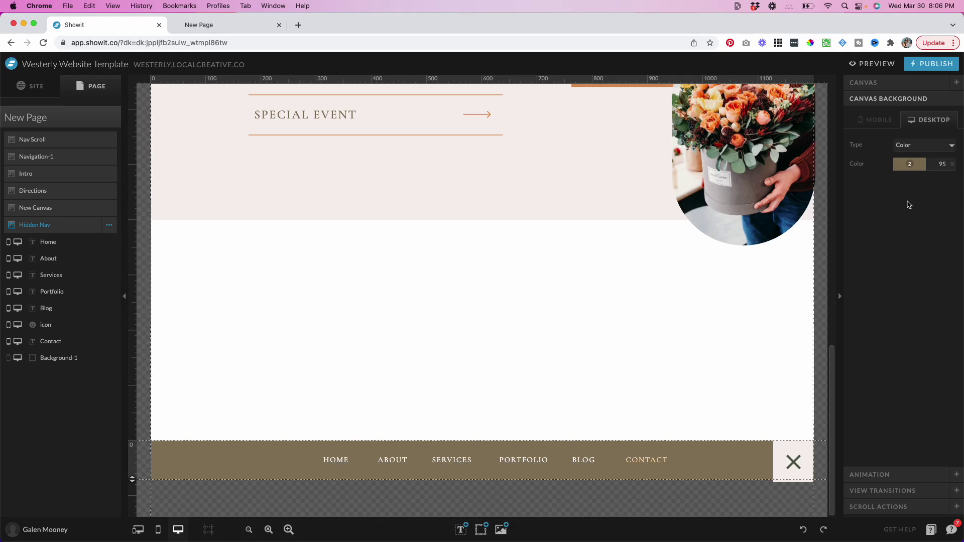
Give the nav's X close icon a Hide Canvas click action targeting This Canvas
click(788, 452)
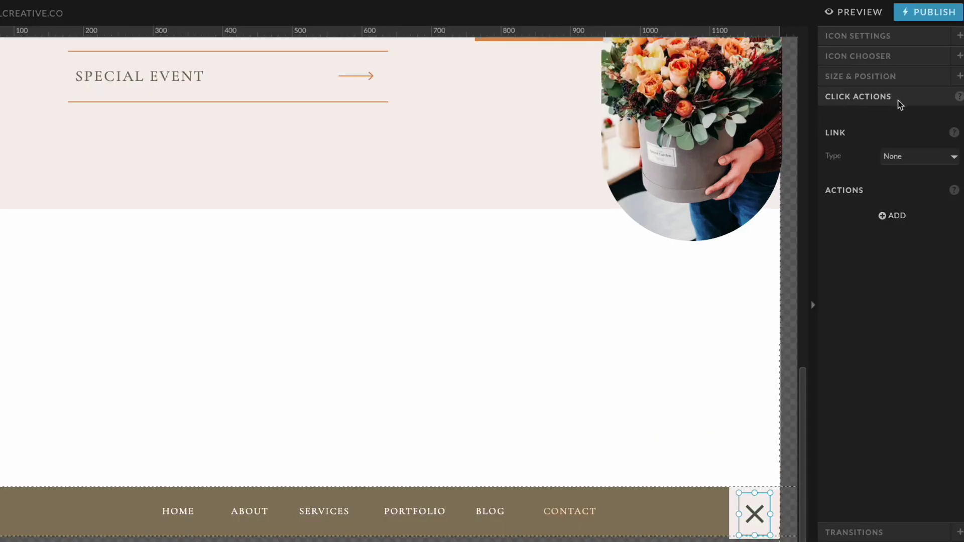
click(894, 218)
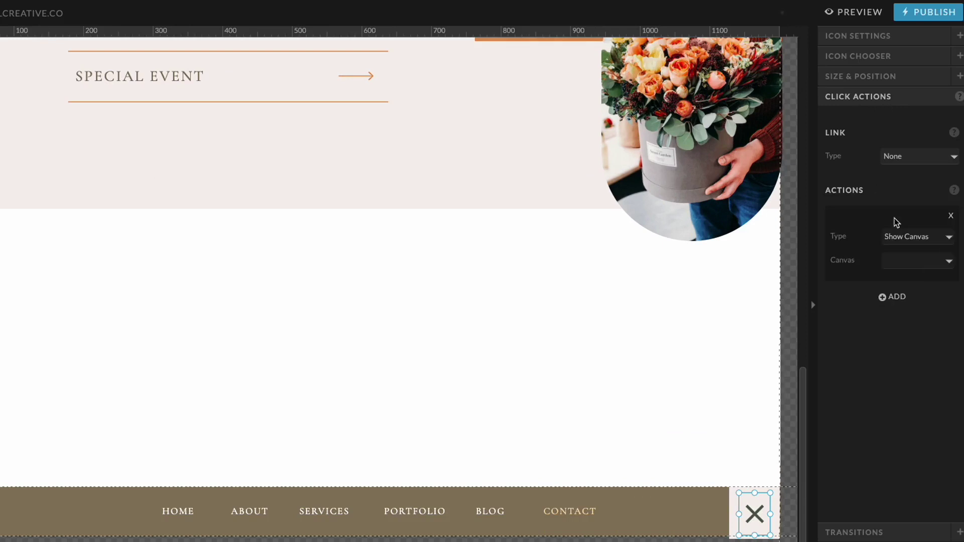
click(902, 238)
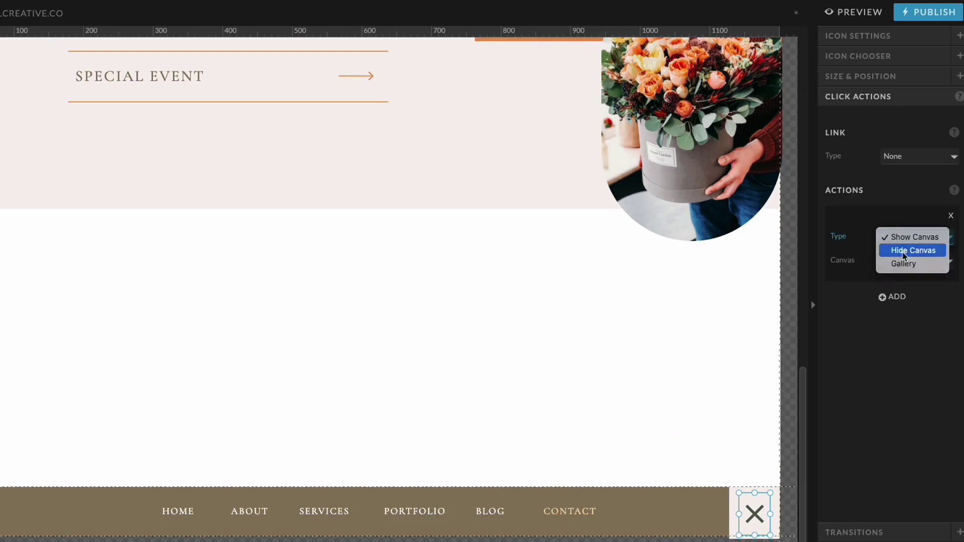
click(903, 255)
click(897, 262)
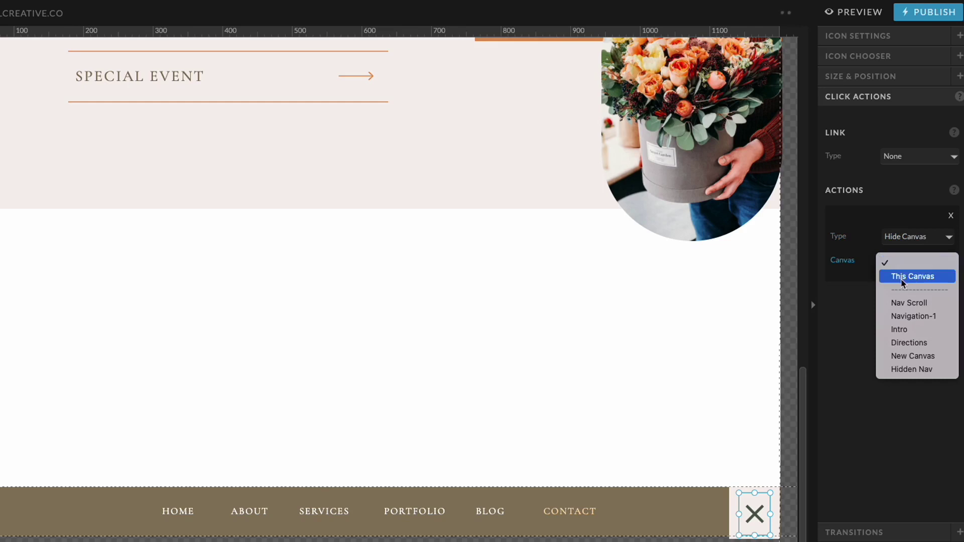
click(903, 280)
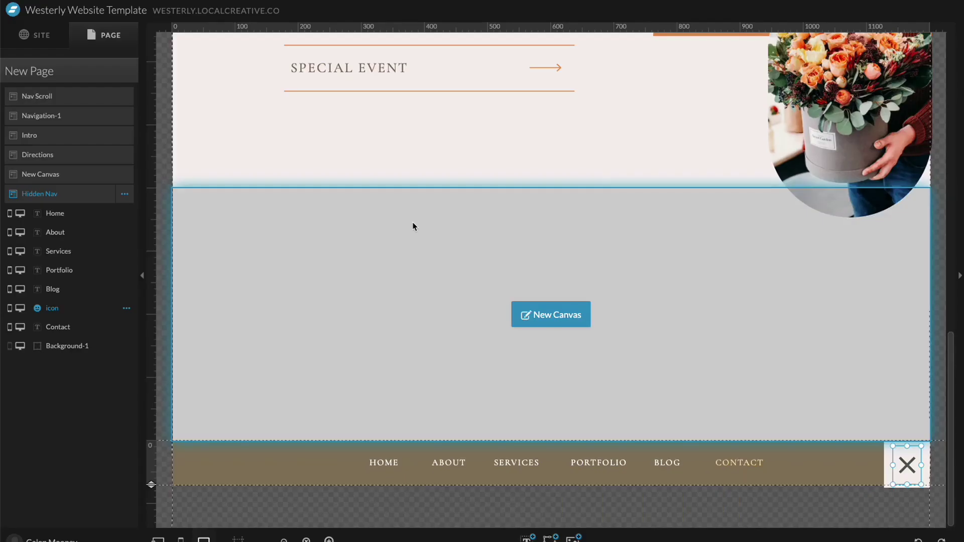
Open the Nav Scroll canvas, check the hamburger's click action, and disable Visible On Mobile
scroll(345, 196, up, 10)
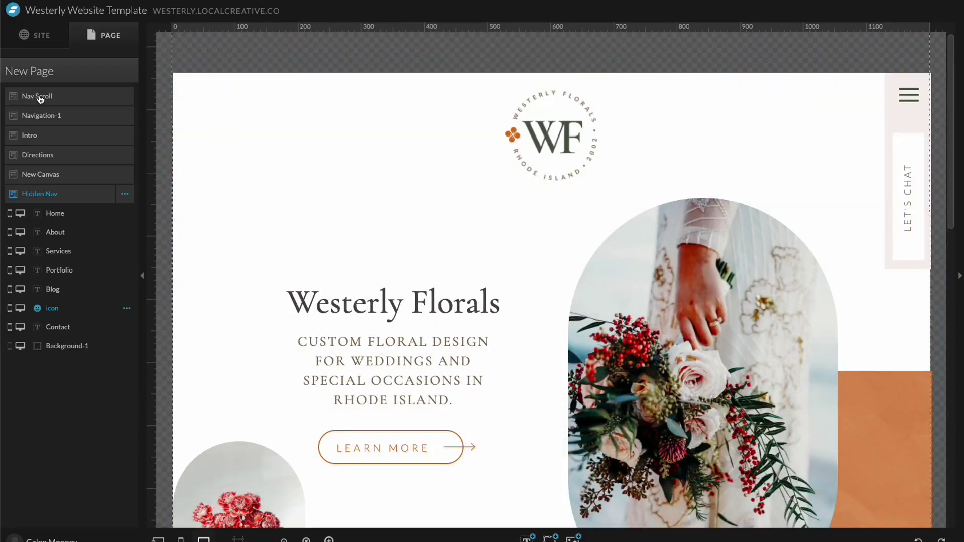
click(39, 97)
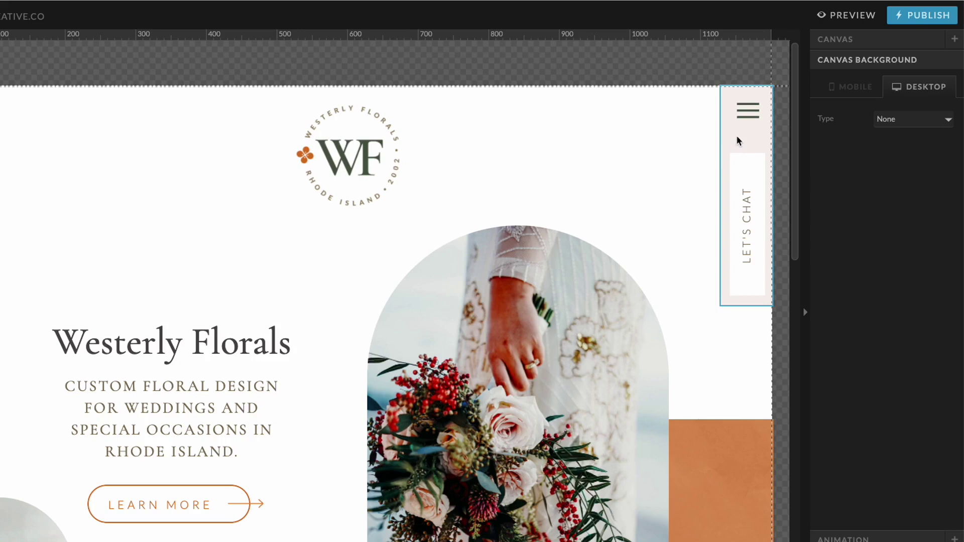
click(751, 133)
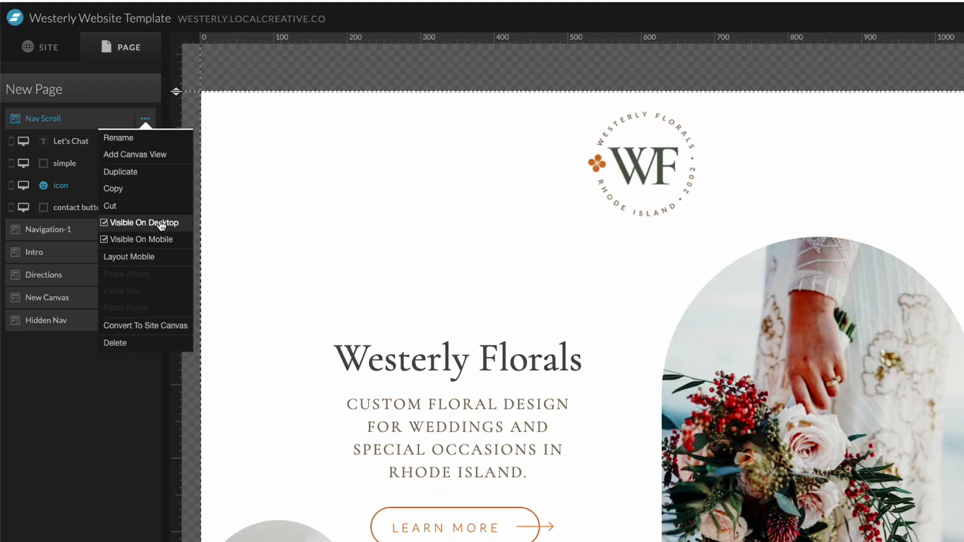
click(141, 241)
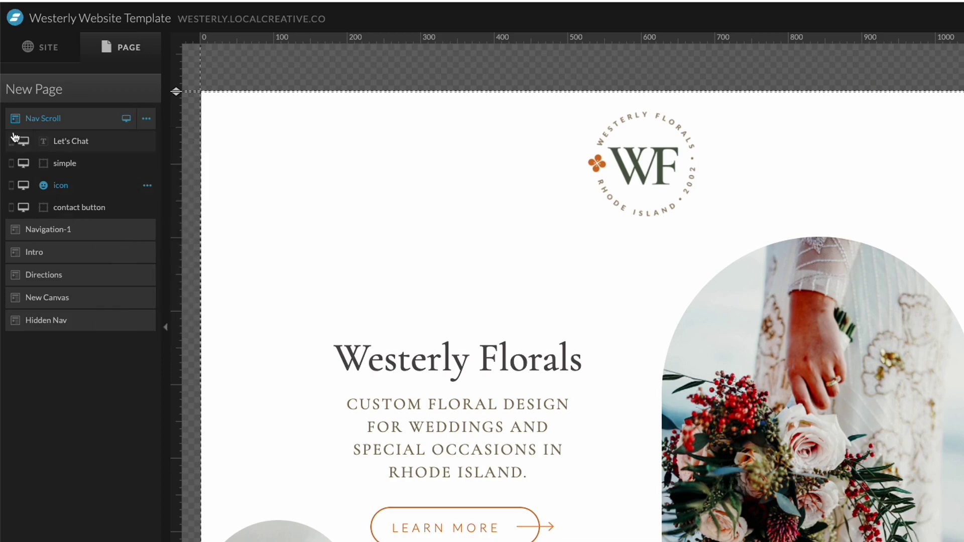
click(146, 119)
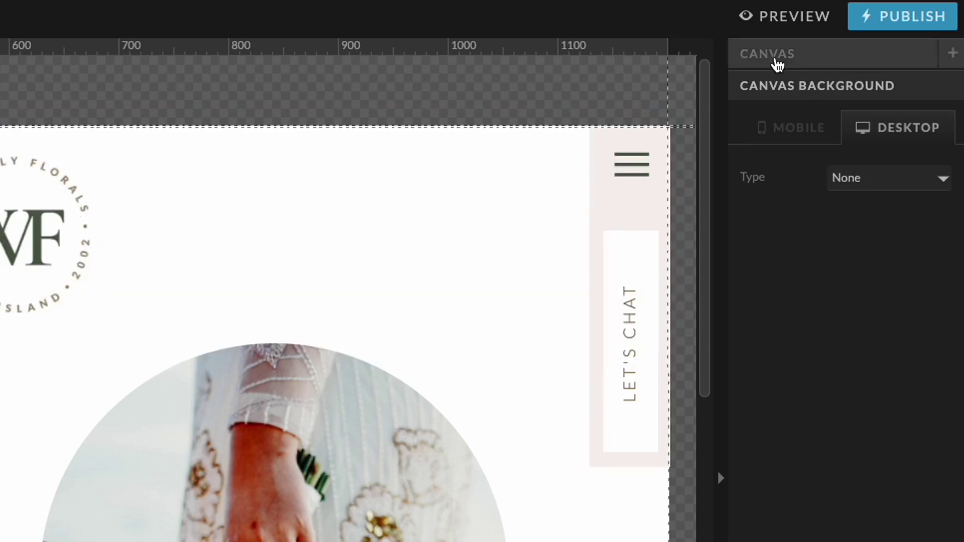
Review Nav Scroll's canvas settings, confirming Sticky is set to Top on Scroll
click(776, 56)
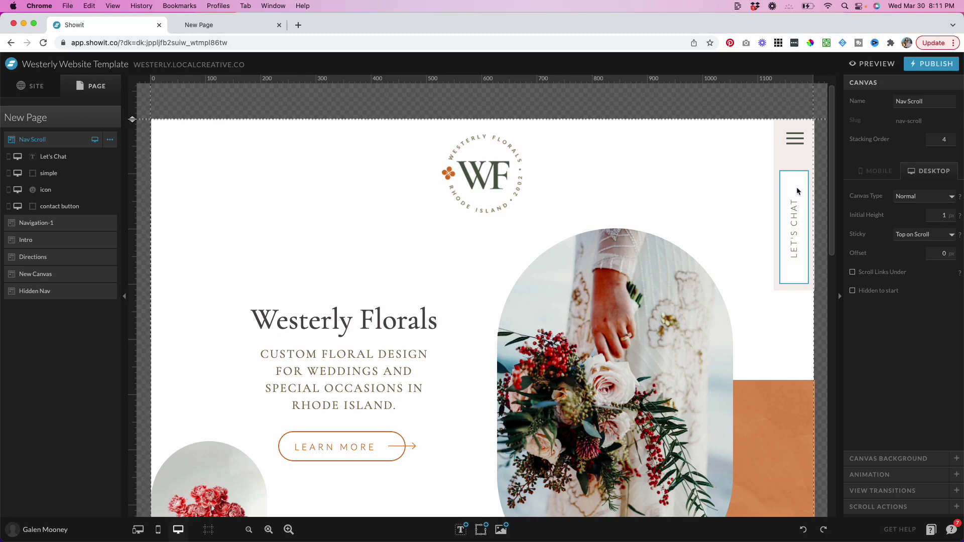
mouse_move(458, 188)
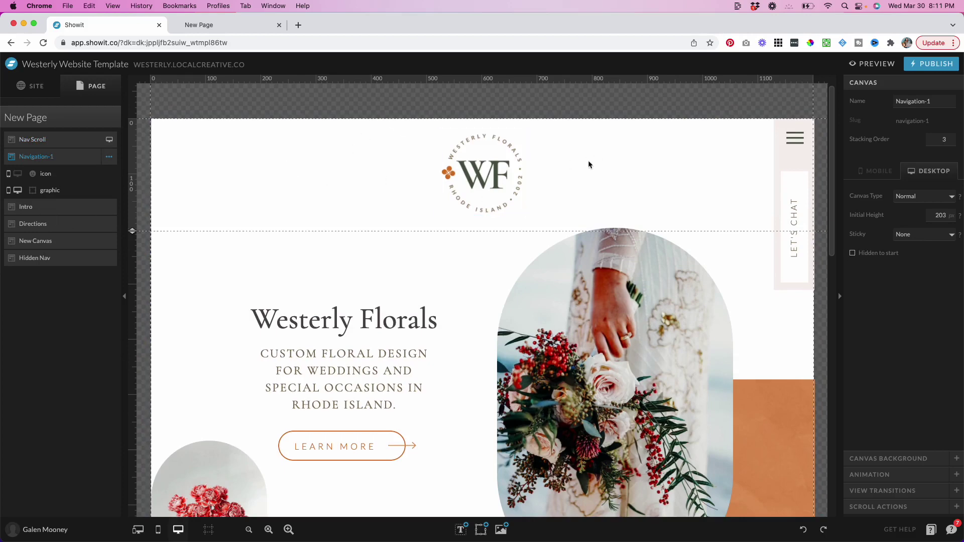
Rename the Navigation-1 canvas to 'Logo Header'
double_click(62, 157)
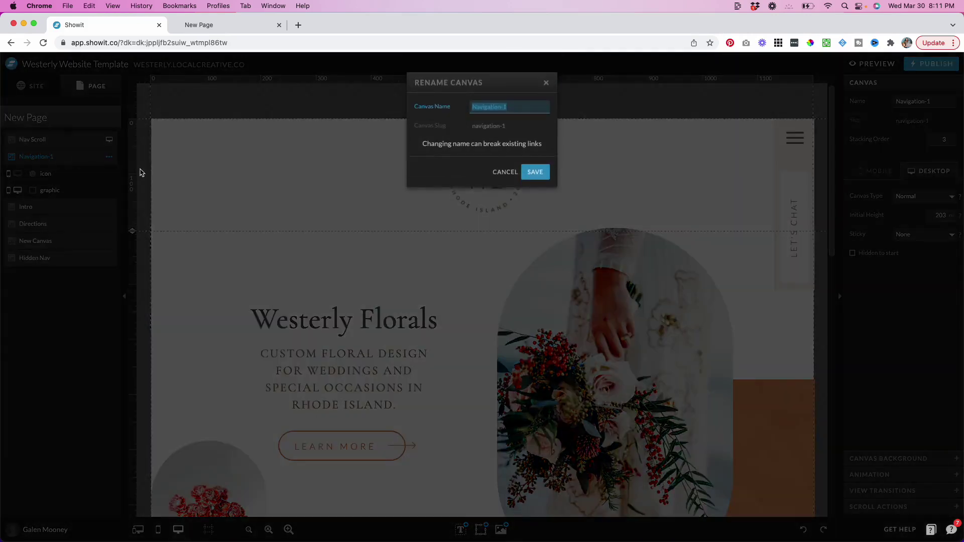
text(Logo Header)
key(Return)
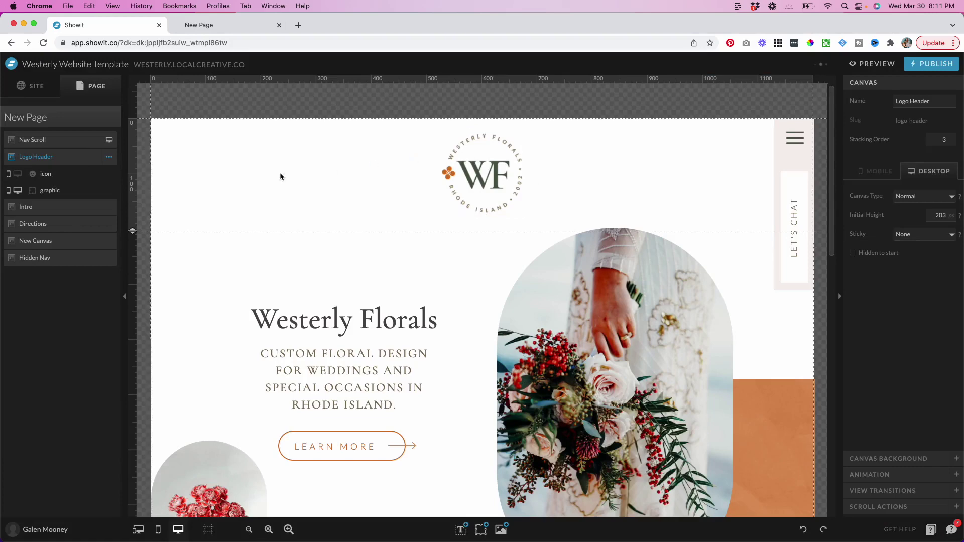
click(158, 529)
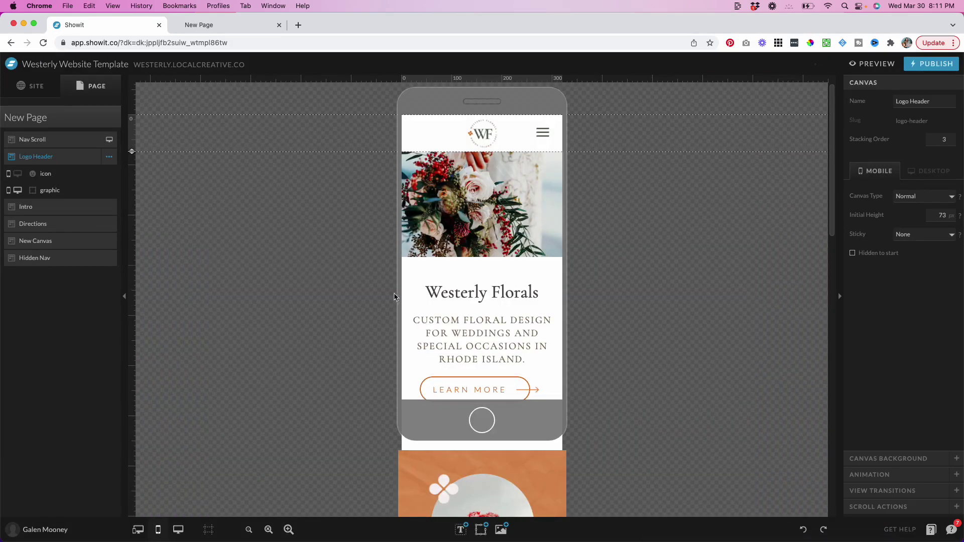
Select the mobile hamburger icon to check its Show Canvas action for Hidden Nav
click(553, 136)
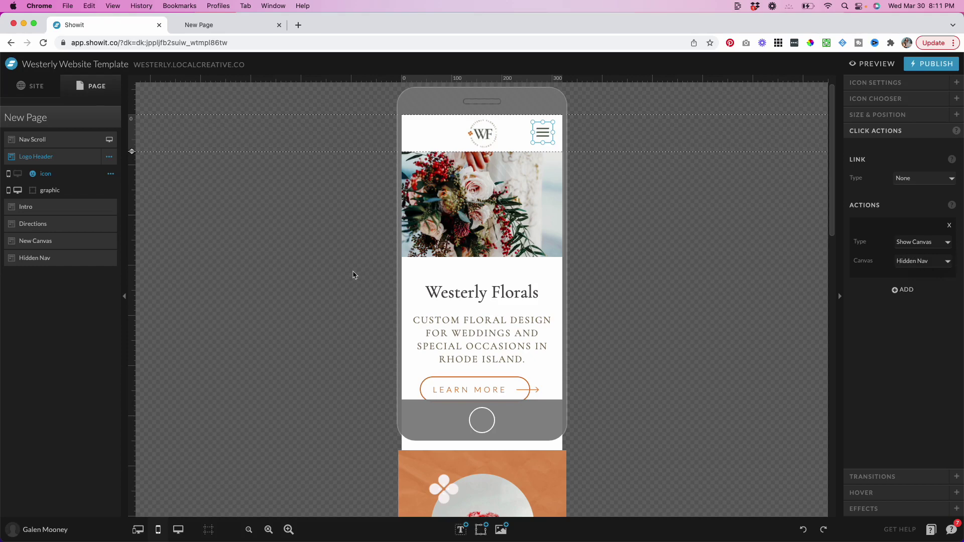
Review the Hidden Nav canvas's desktop and mobile settings and confirm the mobile X hides the canvas
click(38, 259)
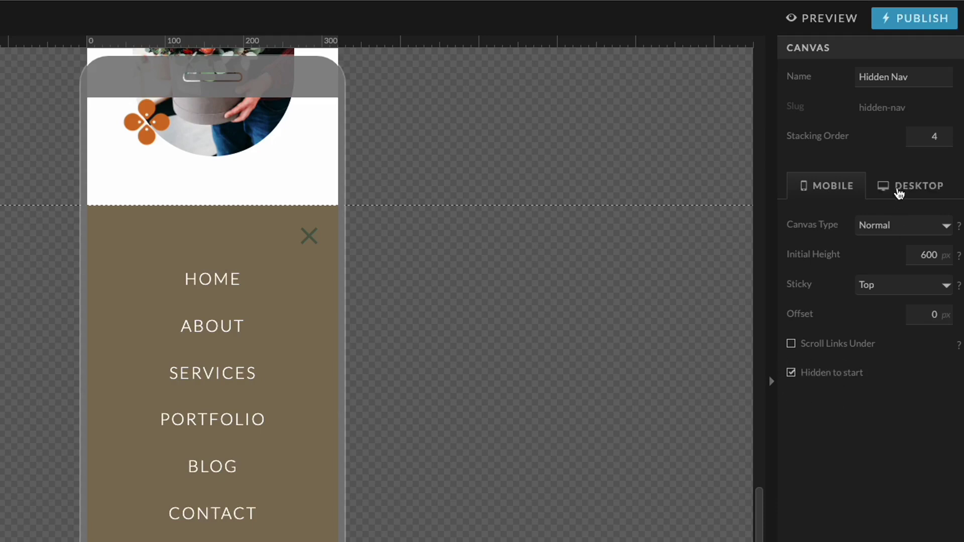
click(899, 193)
click(837, 187)
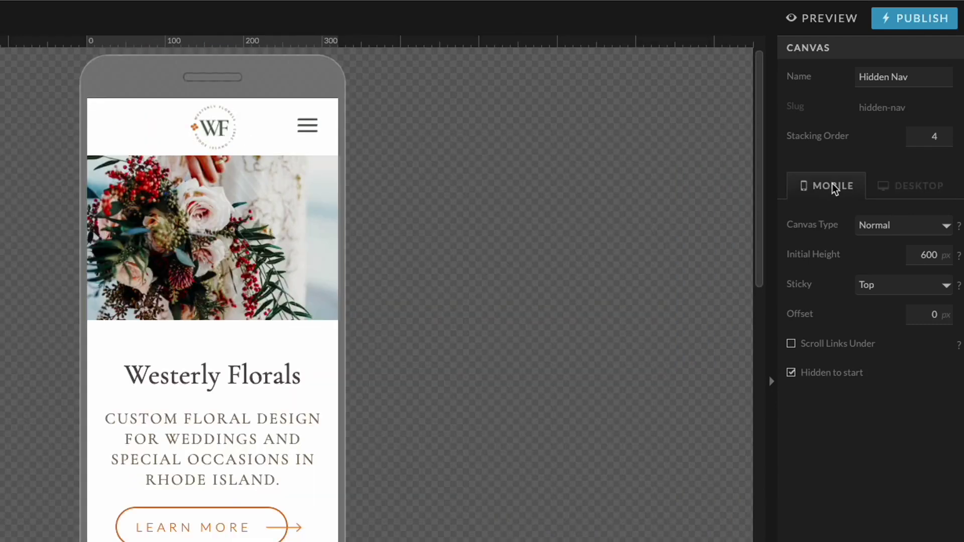
scroll(189, 430, down, 10)
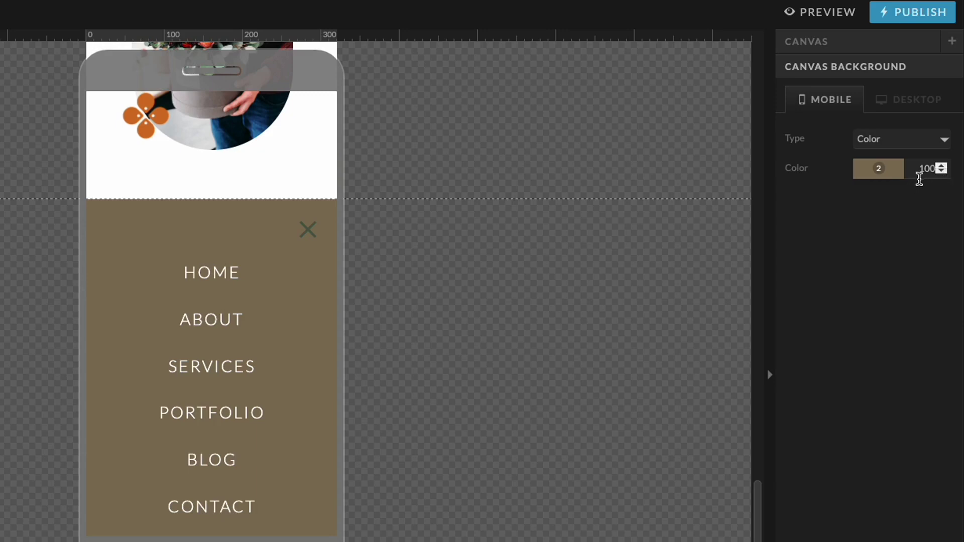
click(324, 233)
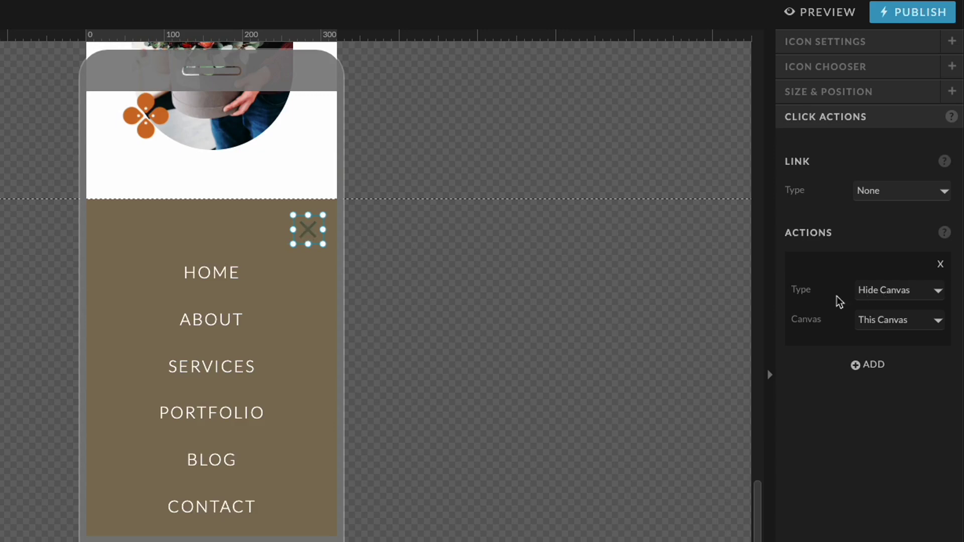
scroll(262, 402, up, 5)
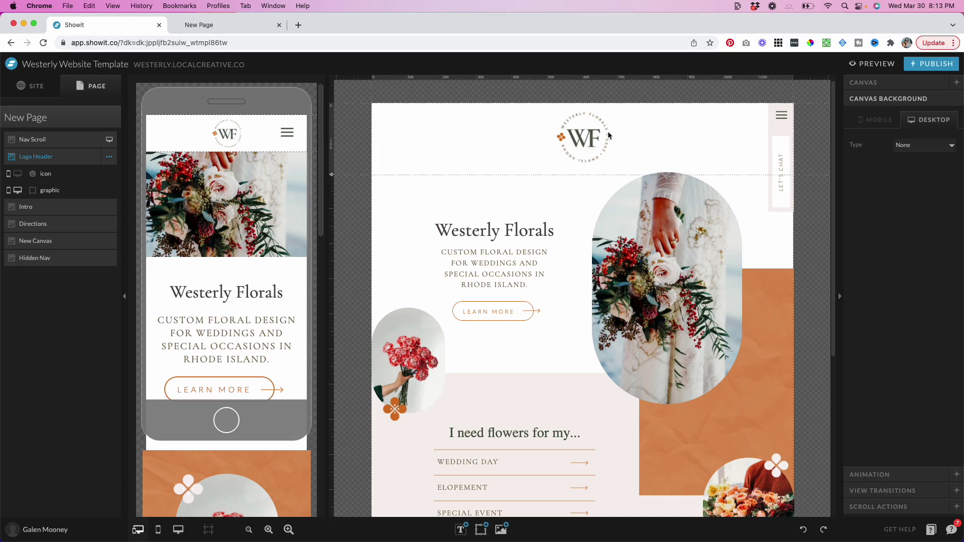
Inspect the hamburger icon's action and the Nav Scroll canvas settings, then select Hidden Nav on desktop
click(54, 175)
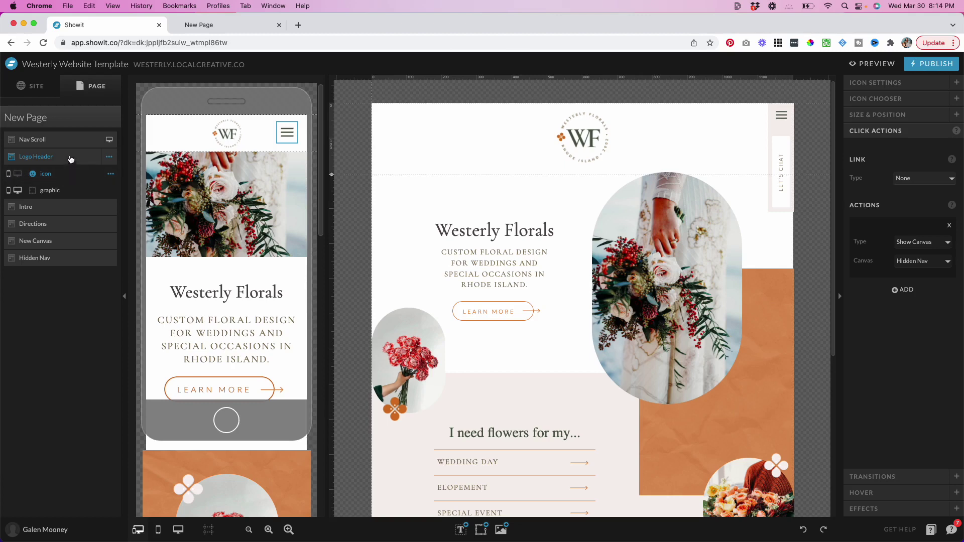
click(61, 144)
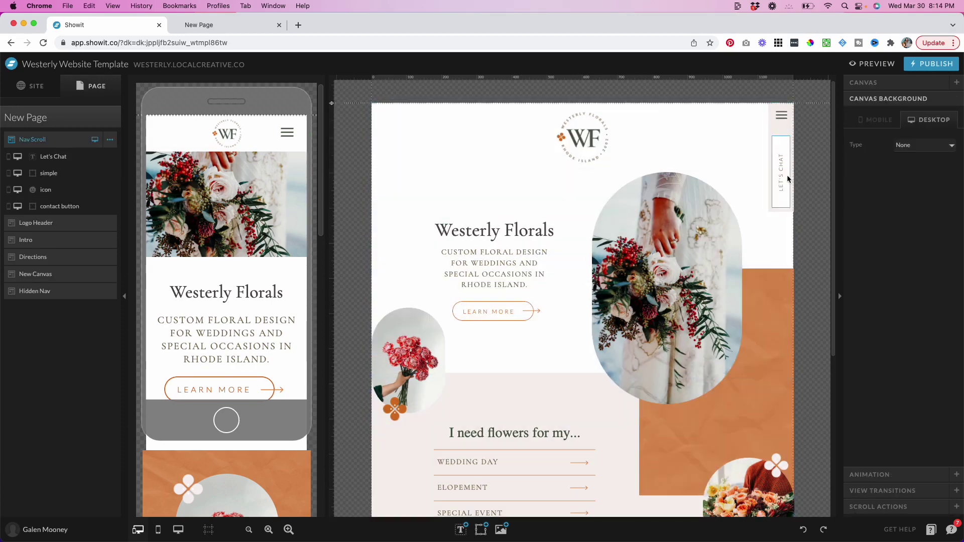
click(872, 85)
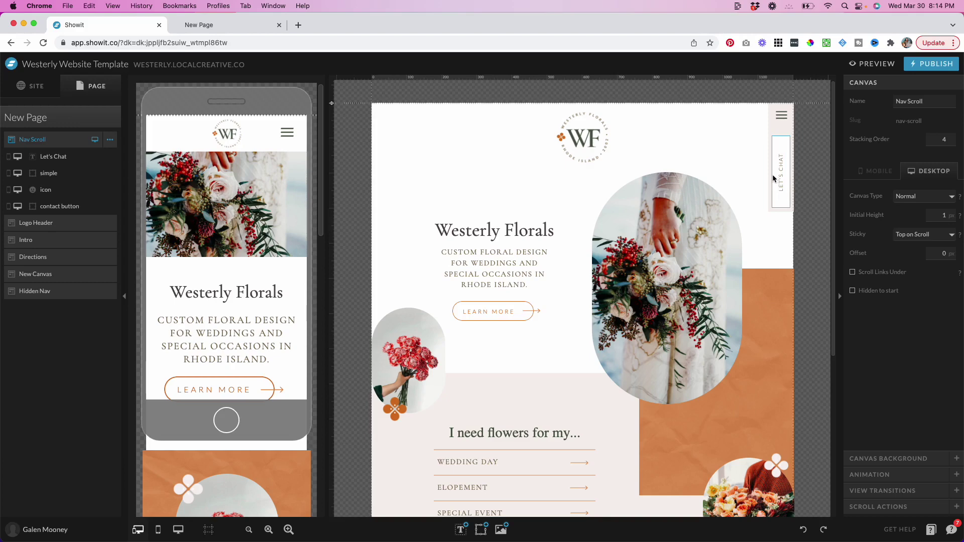
click(77, 291)
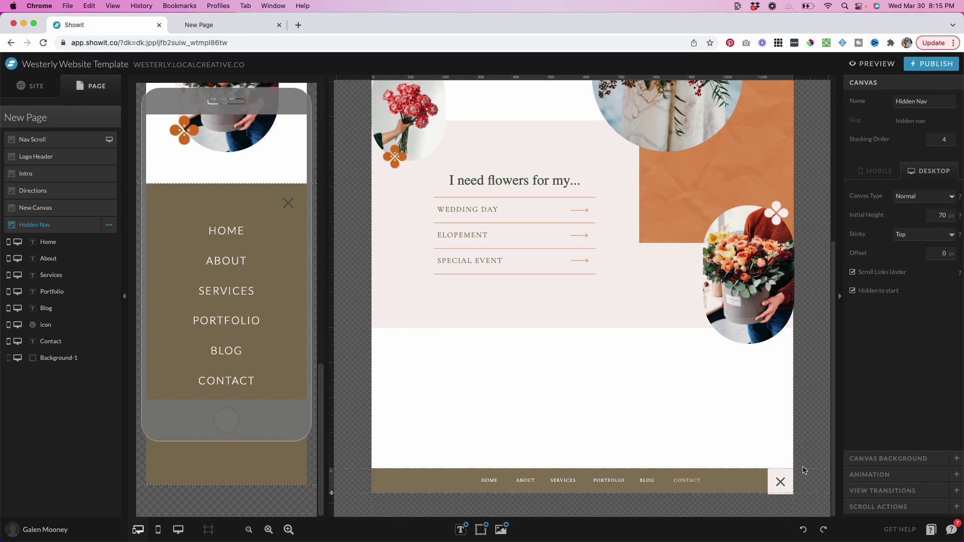
Check the desktop X icon's hide action, then reload the New Page live preview
click(789, 478)
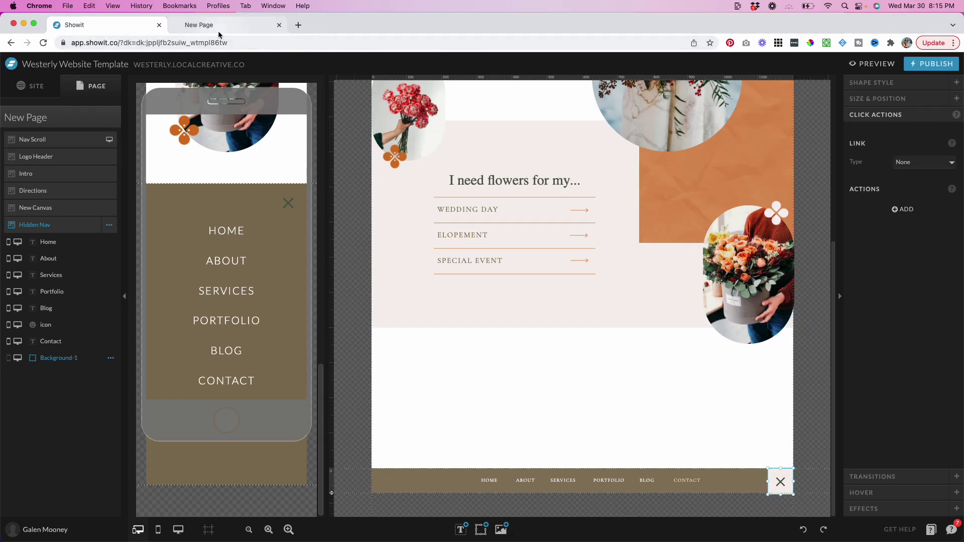
click(218, 31)
click(43, 45)
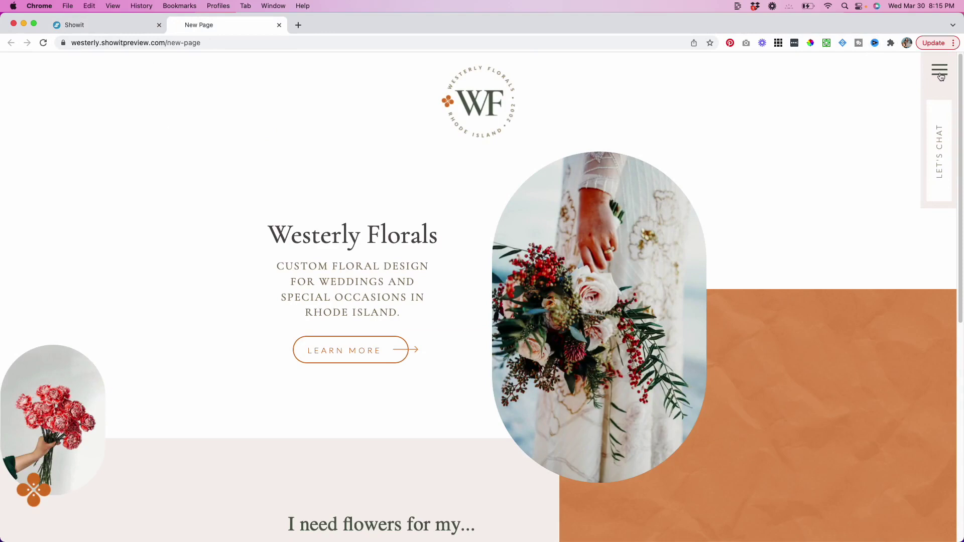
Test the hamburger opening and the X closing the brown nav bar in the preview, then return to Showit
click(940, 73)
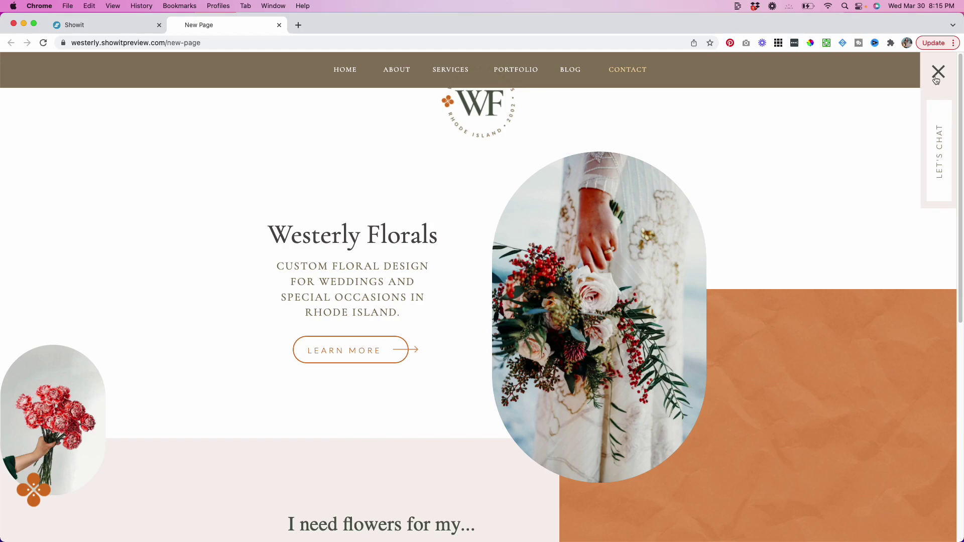
click(940, 75)
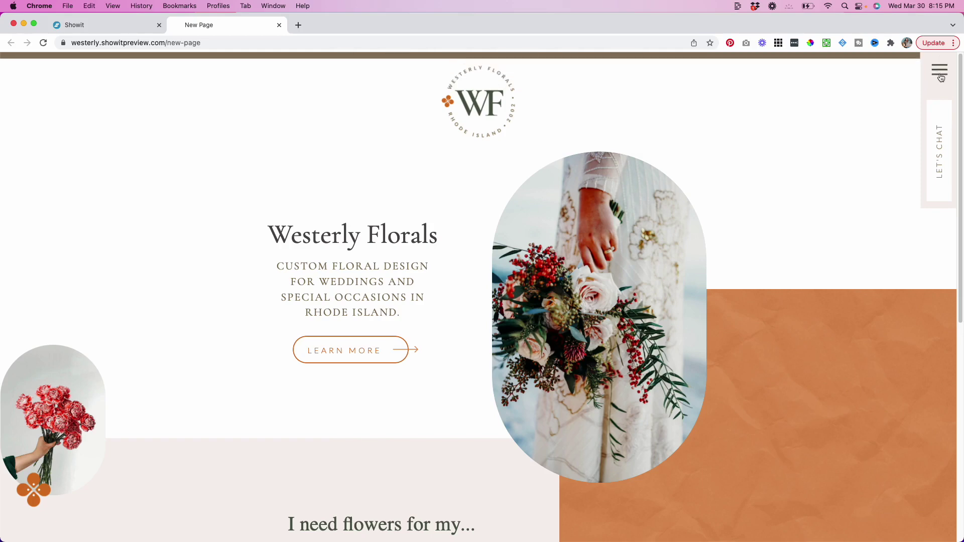
click(89, 30)
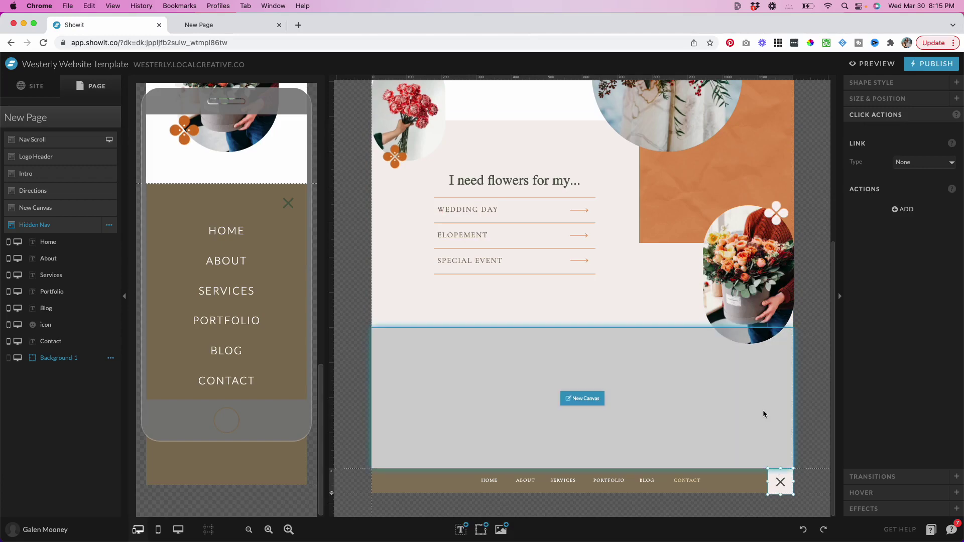
Narrow the Let's Chat contact box to 73 px wide, keeping its X position at 1128
scroll(776, 411, up, 5)
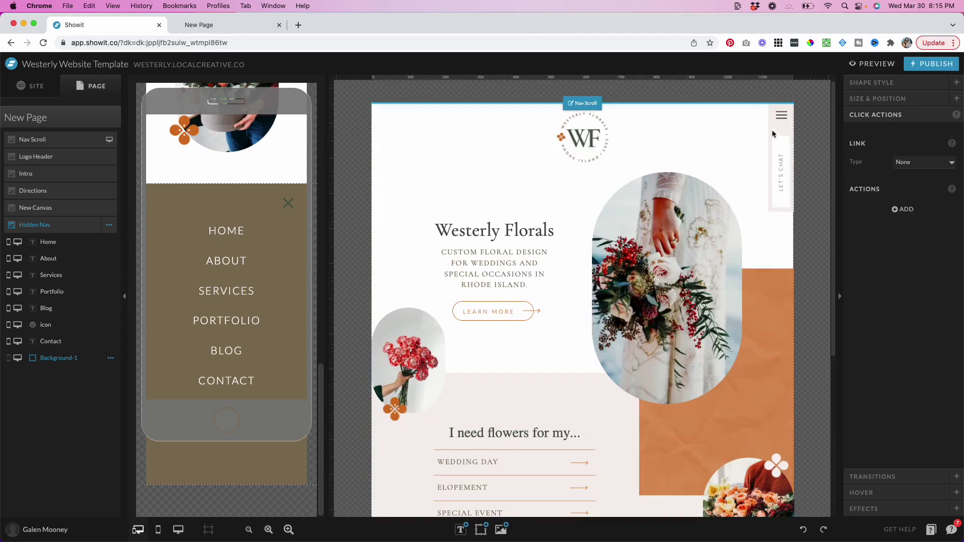
click(776, 128)
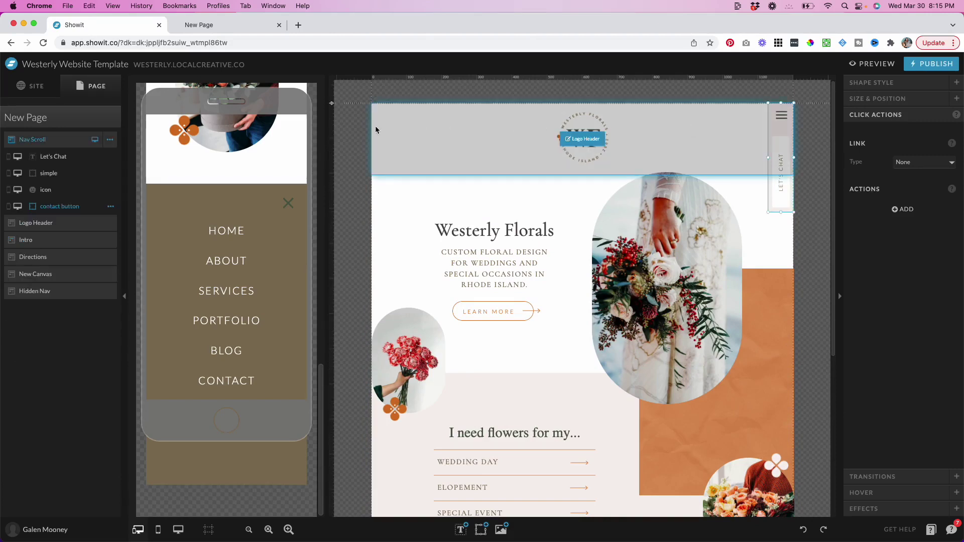
click(886, 100)
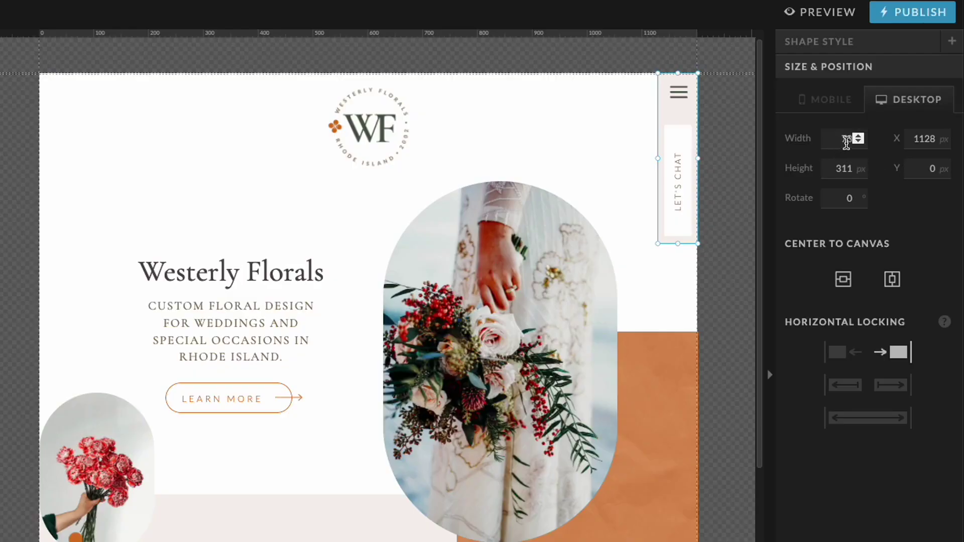
click(858, 141)
click(858, 142)
click(858, 141)
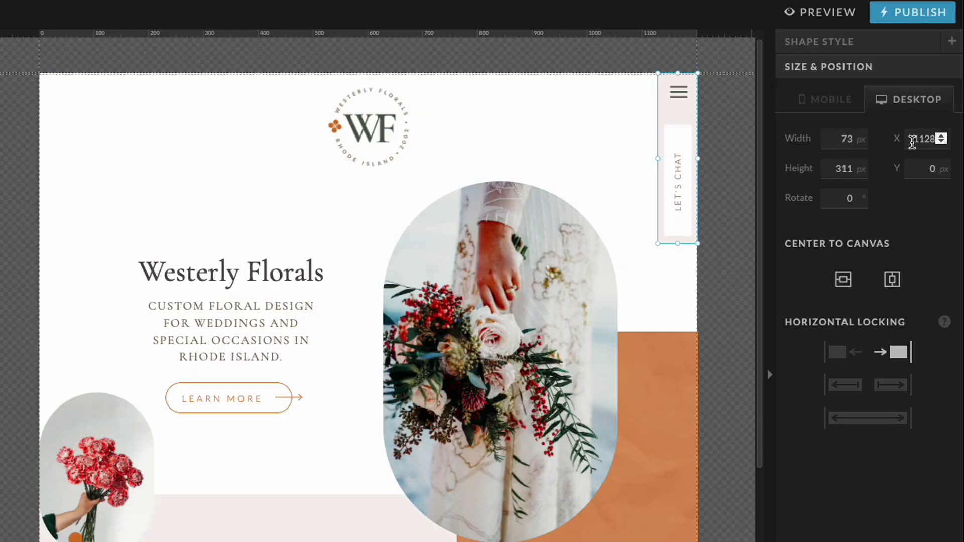
click(912, 142)
click(885, 155)
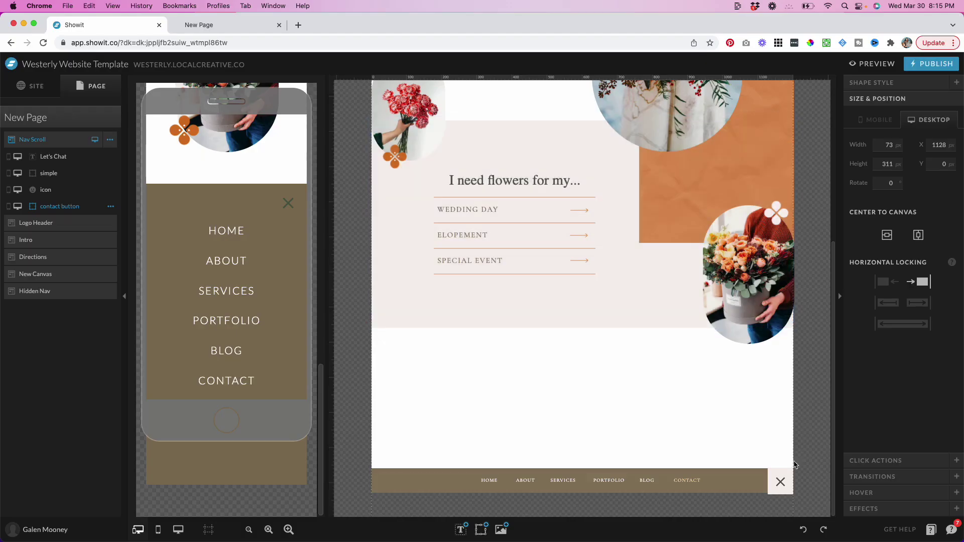
Compare with the light box behind the Hidden Nav's X, then reselect the Let's Chat box
click(778, 480)
click(770, 476)
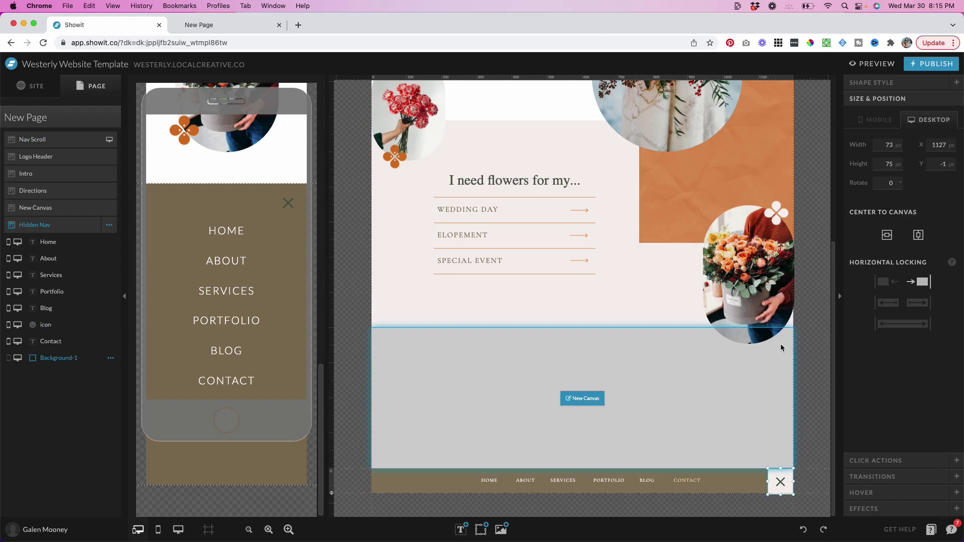
scroll(780, 276, up, 5)
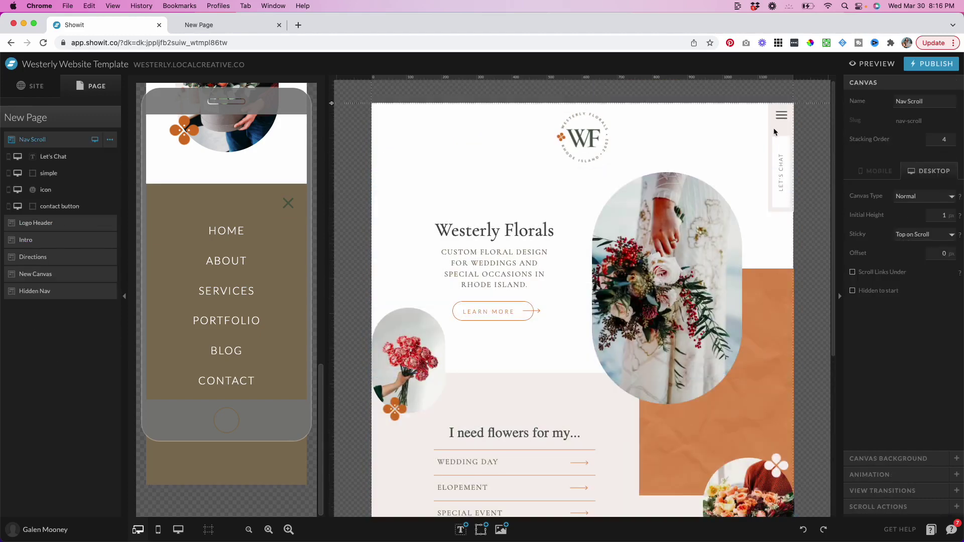
click(774, 129)
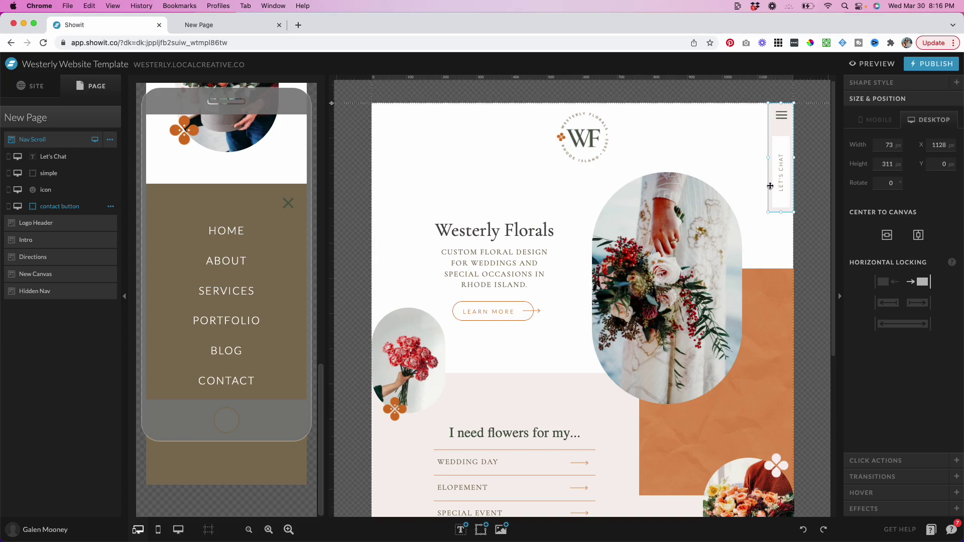
Replace the old box behind the X with the pasted contact box, shrunk to the nav bar's height
scroll(798, 301, down, 5)
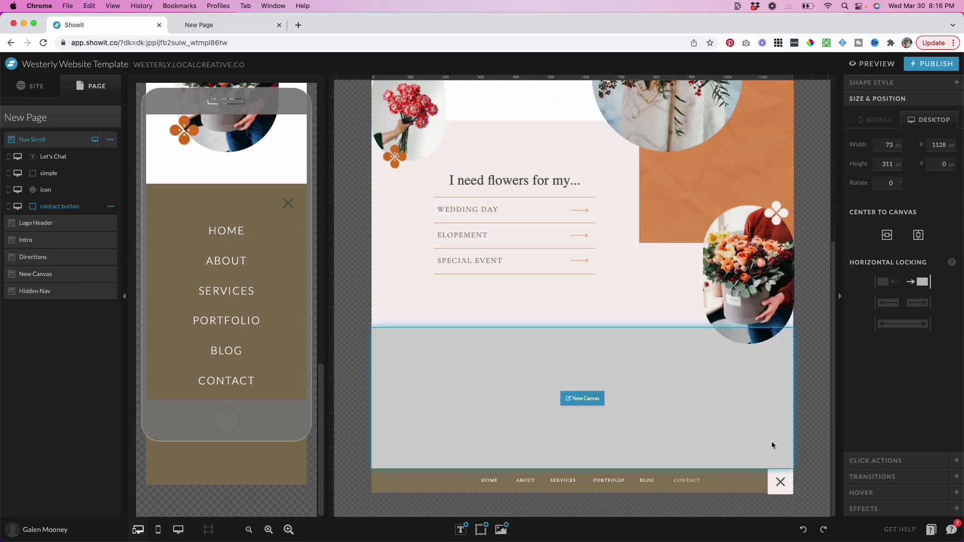
click(771, 474)
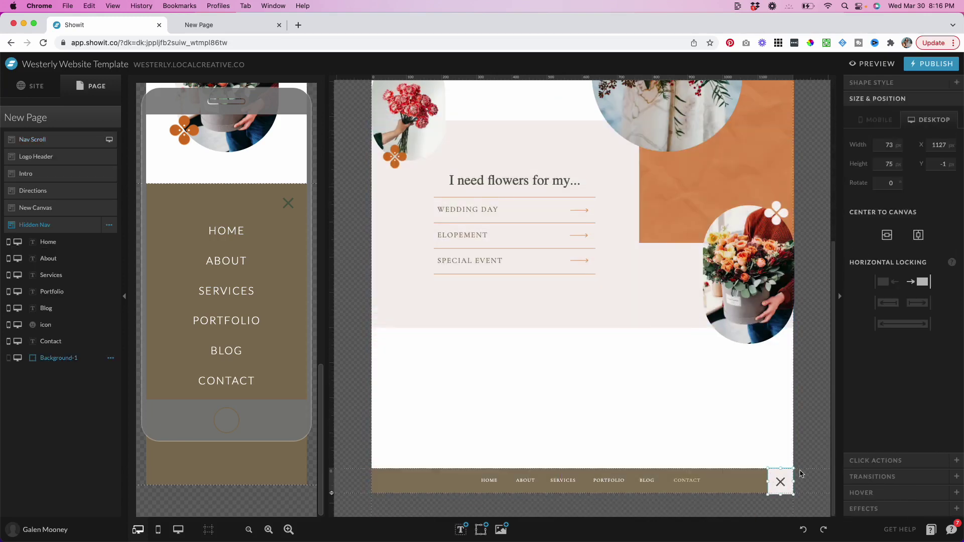
click(815, 467)
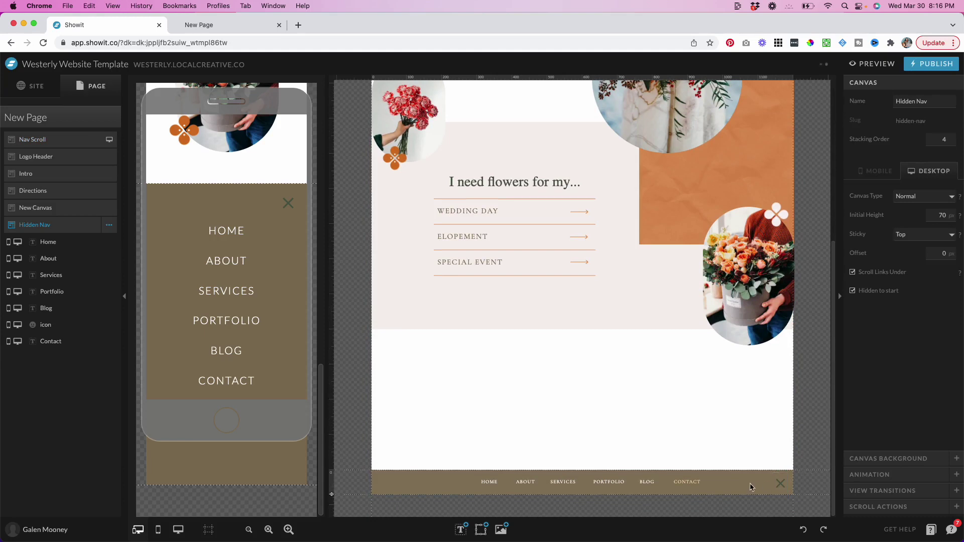
key(super+v)
scroll(775, 477, down, 2)
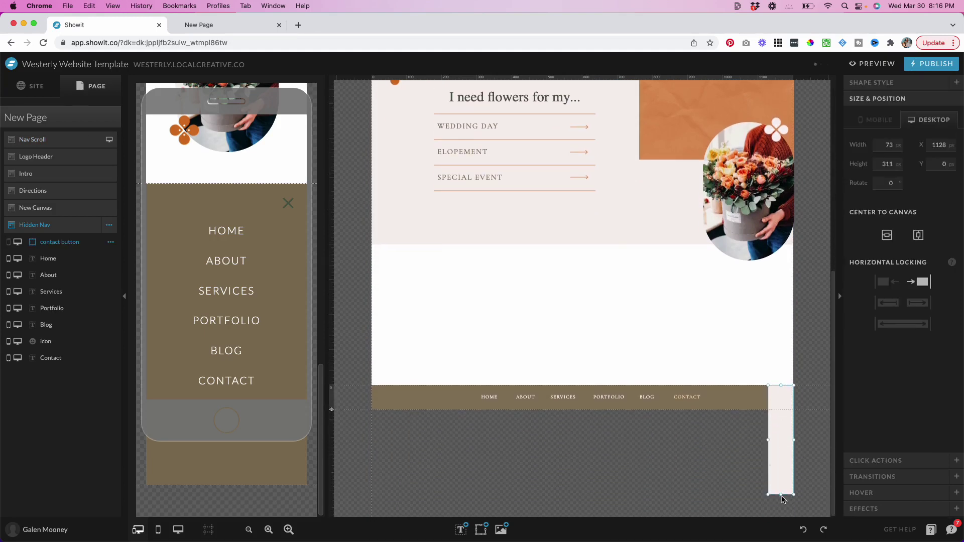
drag(793, 494, 792, 414)
Move the pasted box's layer below Contact so it sits behind the X
scroll(792, 414, up, 2)
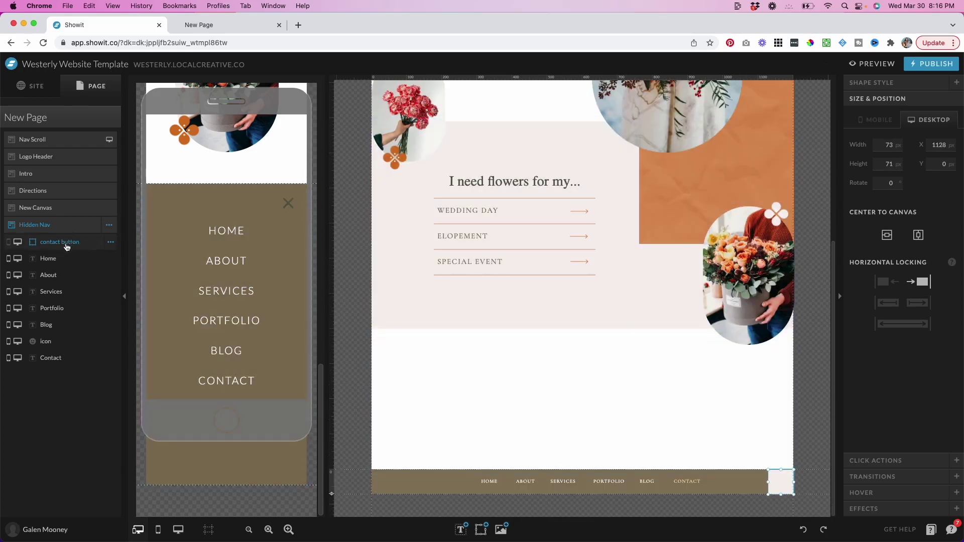
drag(70, 245, 69, 366)
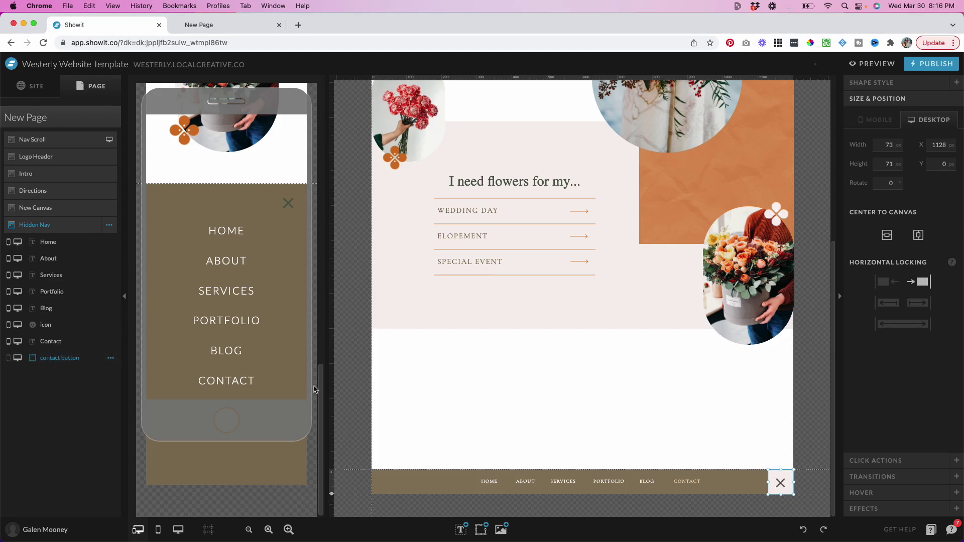
click(818, 429)
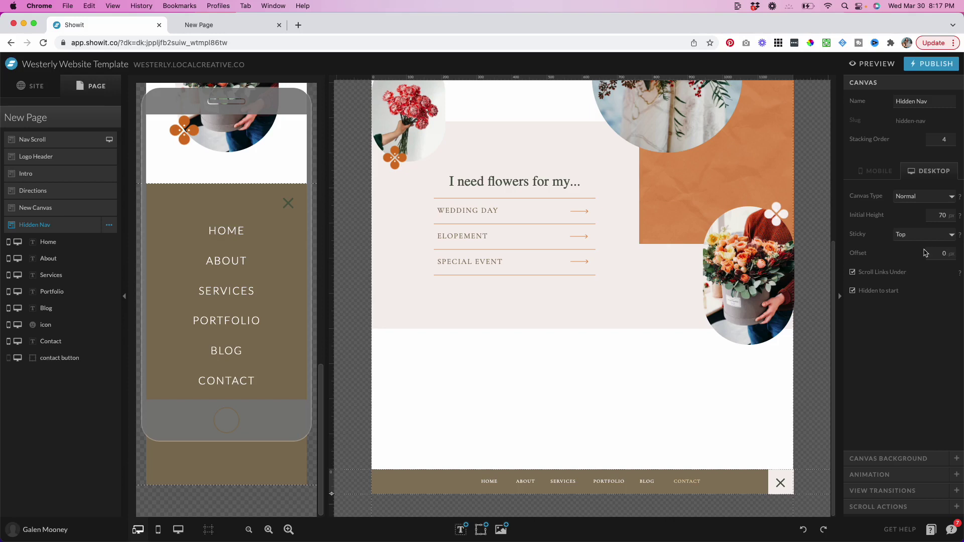
click(253, 29)
click(941, 71)
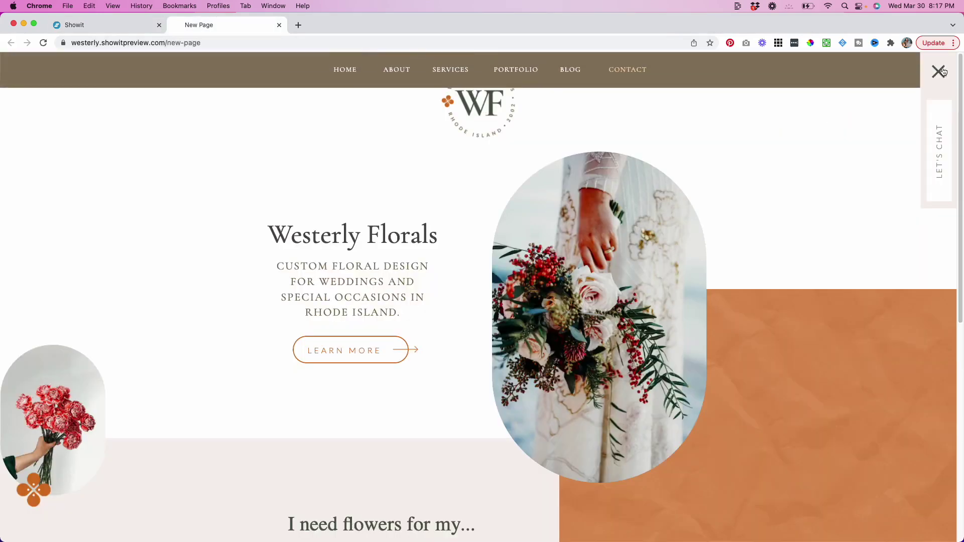
click(942, 73)
click(97, 27)
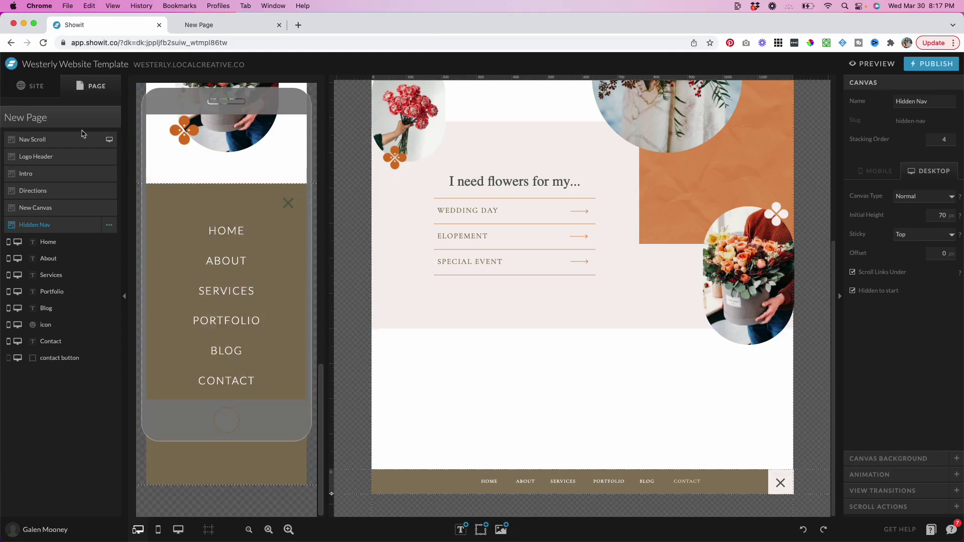
click(52, 258)
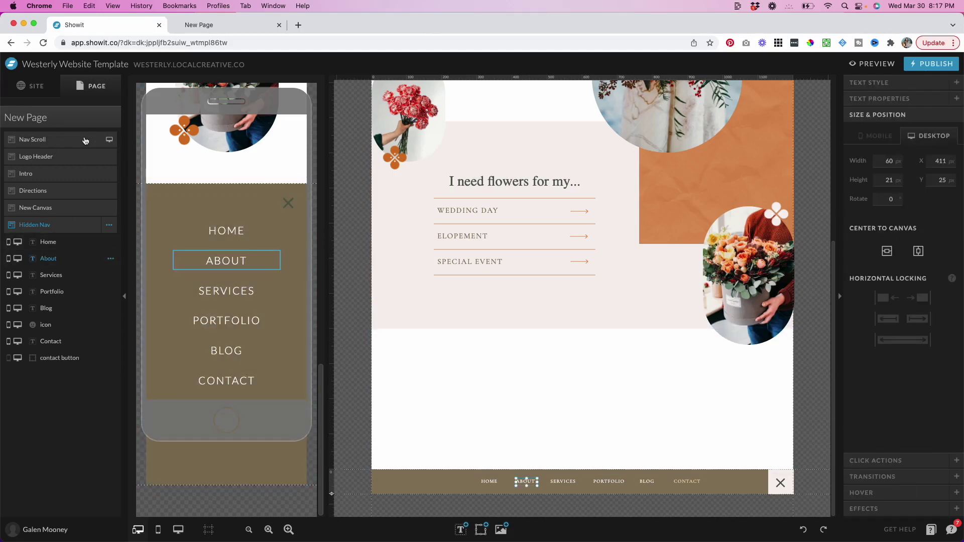
click(86, 141)
click(63, 295)
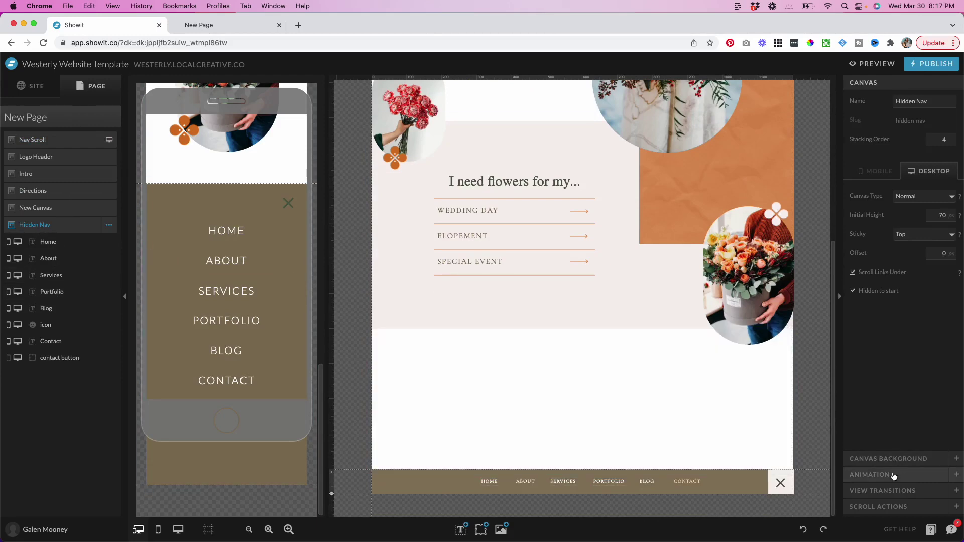
Expand the Hidden Nav canvas's Animation settings, showing a Down slide over 0.5 sec
click(892, 475)
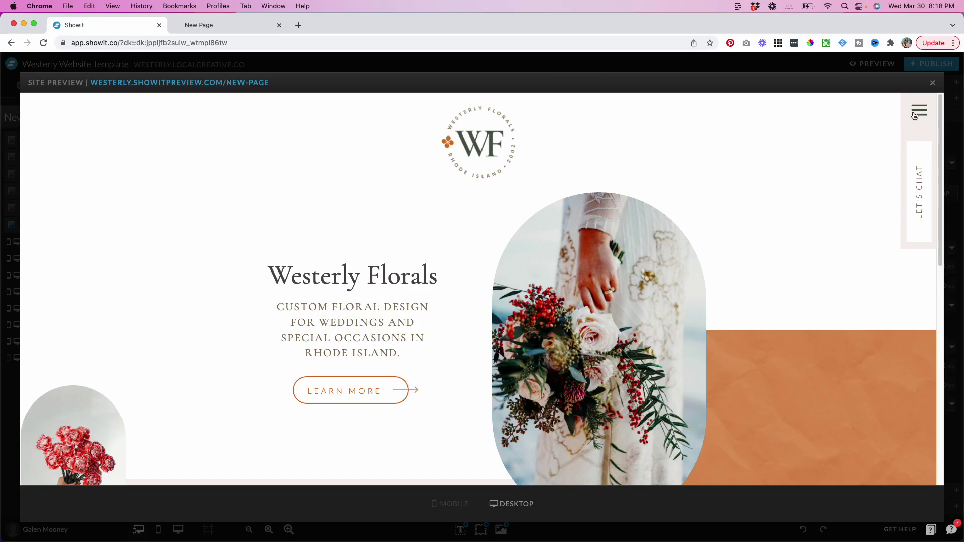
Test opening and closing the slide-down nav in both desktop and mobile preview layouts
click(917, 113)
click(917, 112)
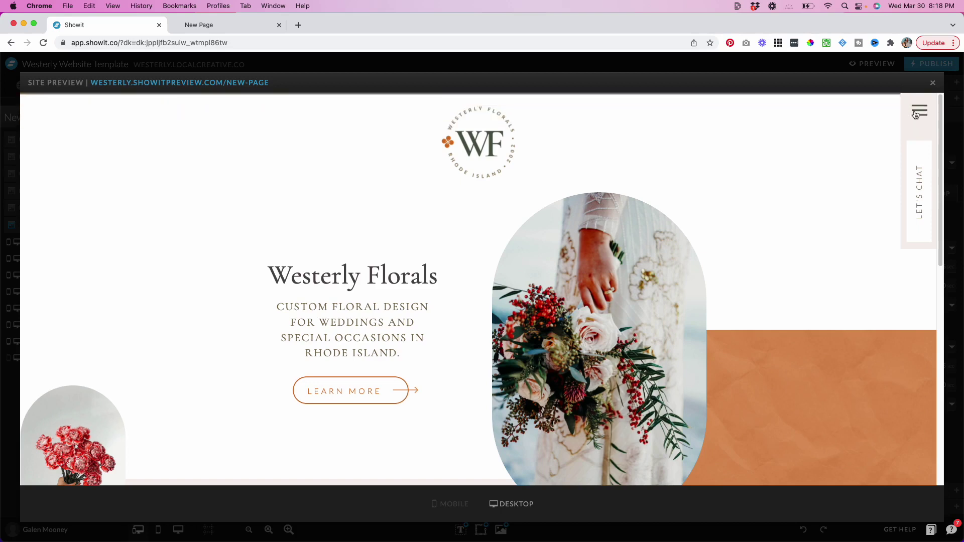
click(453, 505)
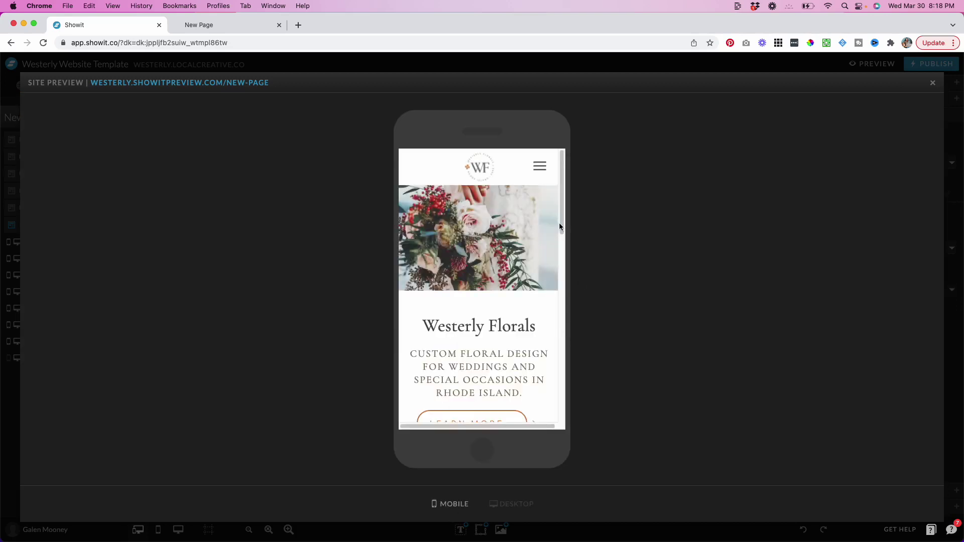
click(537, 169)
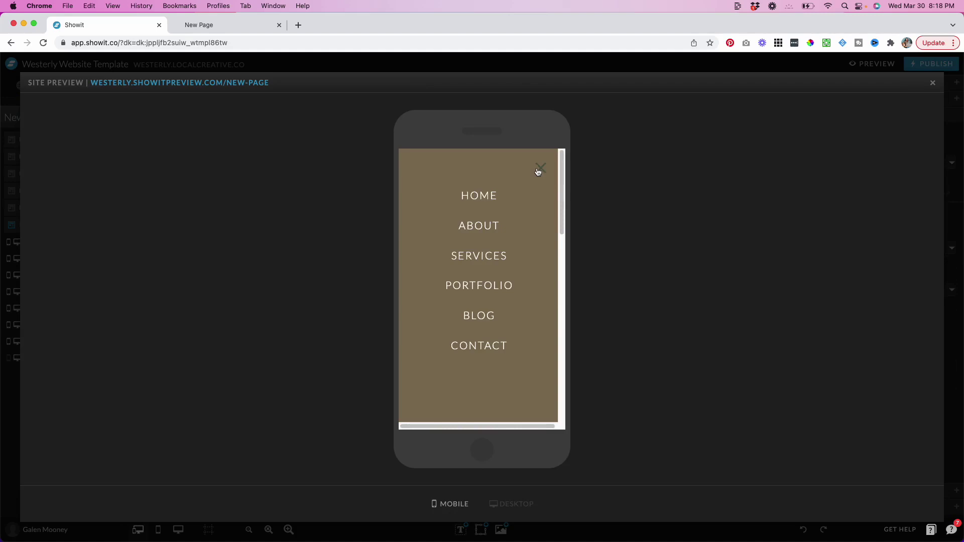
click(542, 169)
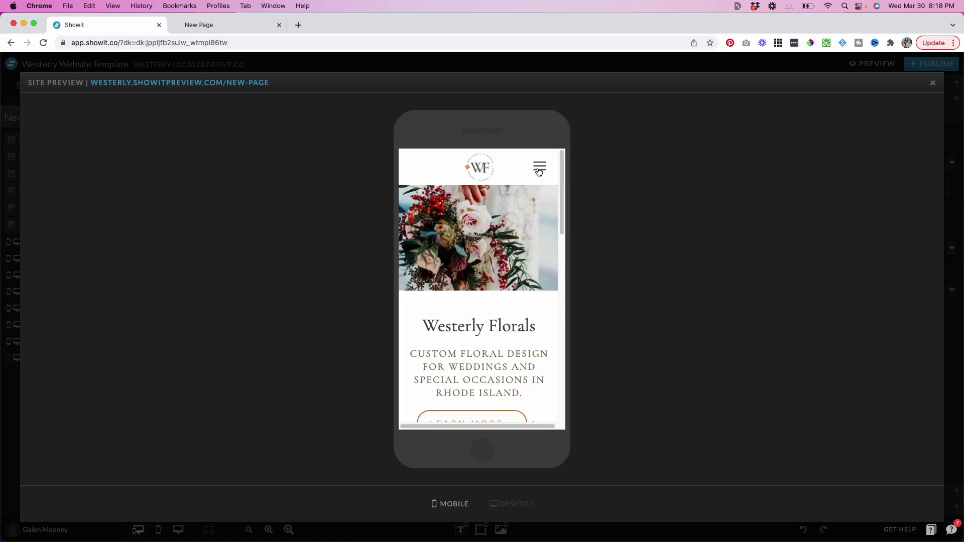
click(539, 170)
click(538, 170)
click(932, 83)
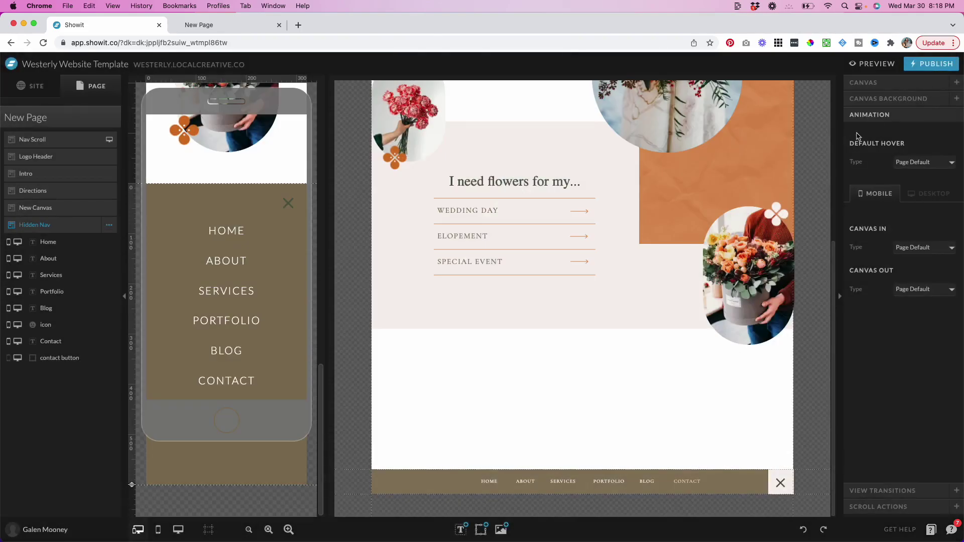